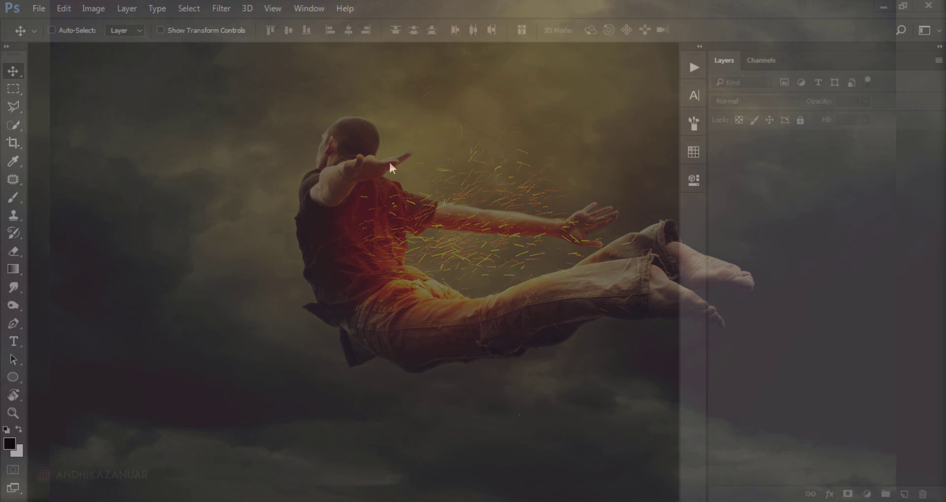
Step: Create a 2500 × 1500 px, 200 ppi RGB document with a custom gray background
{"action": "left_click", "coordinate": [39, 8]}
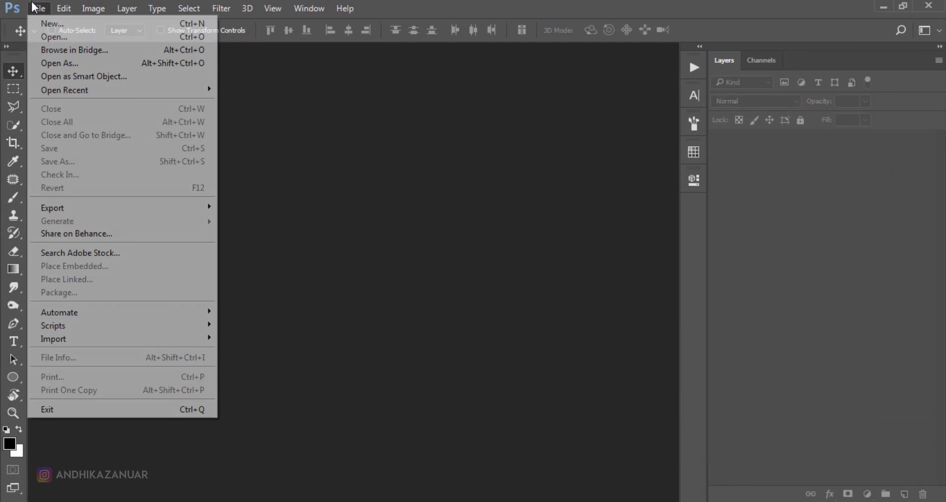
{"action": "left_click", "coordinate": [58, 25]}
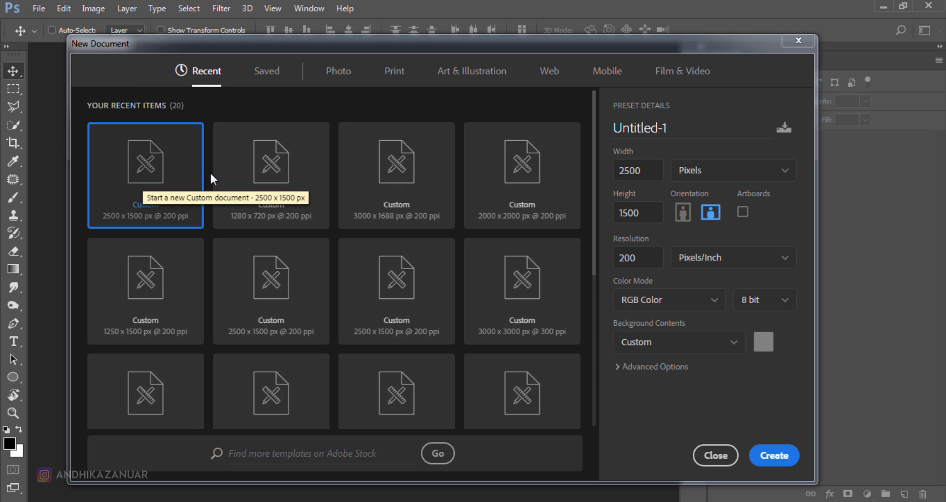
{"action": "left_click", "coordinate": [637, 212]}
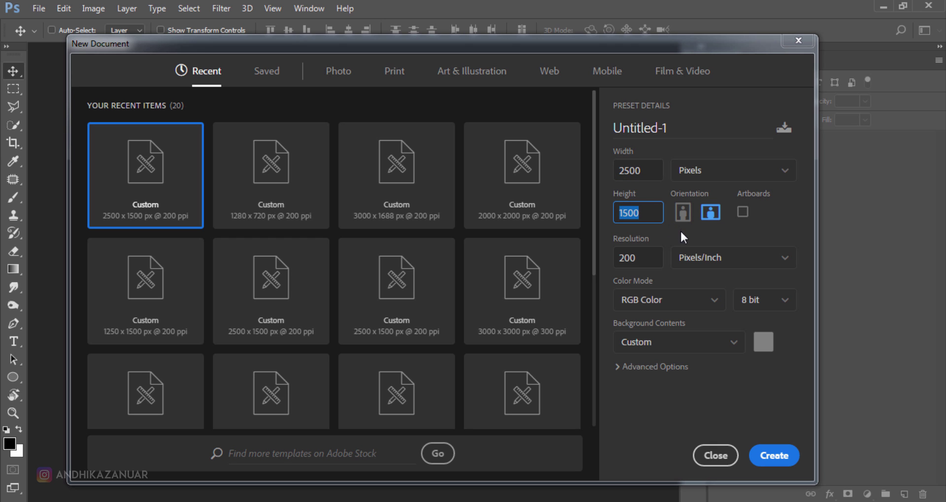
{"action": "left_click", "coordinate": [773, 456]}
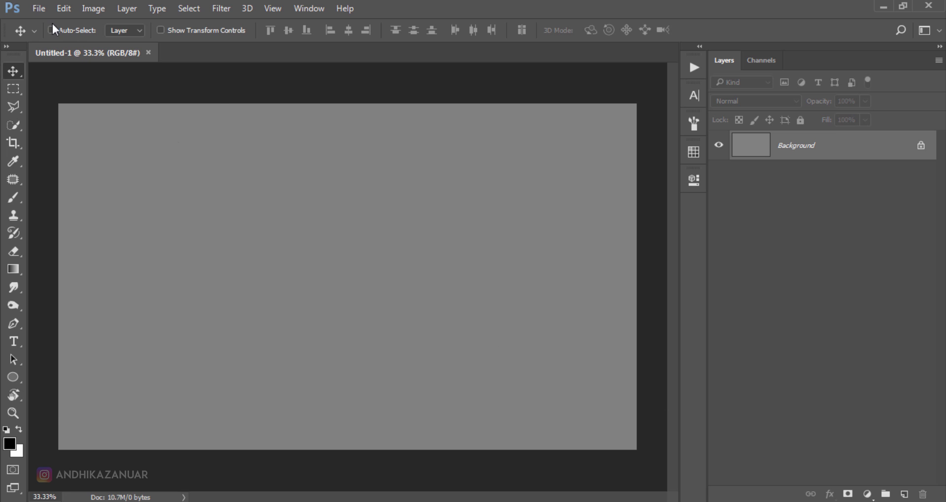
{"action": "left_click", "coordinate": [39, 9]}
Step: Place the heavy_clouds_four__by_arca_stock image and stretch its corners to the canvas corners
{"action": "left_click", "coordinate": [54, 36]}
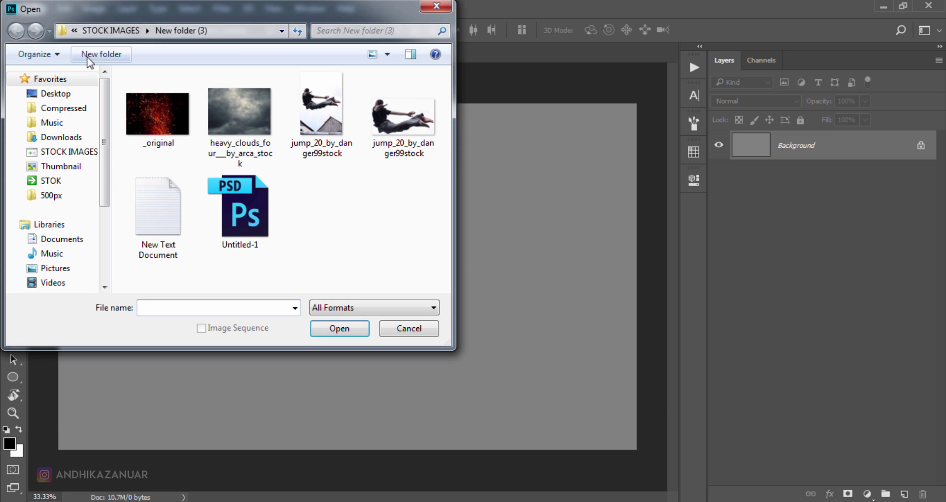
{"action": "left_click", "coordinate": [246, 120]}
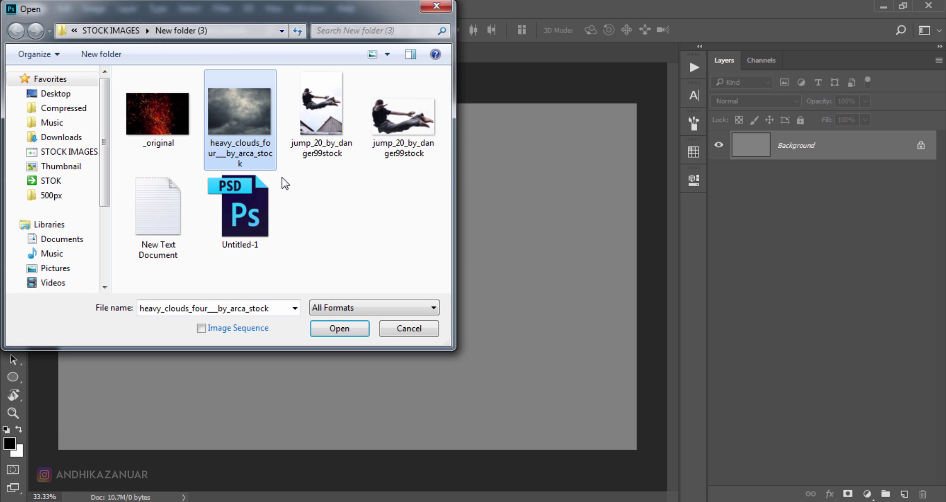
{"action": "left_click", "coordinate": [340, 329]}
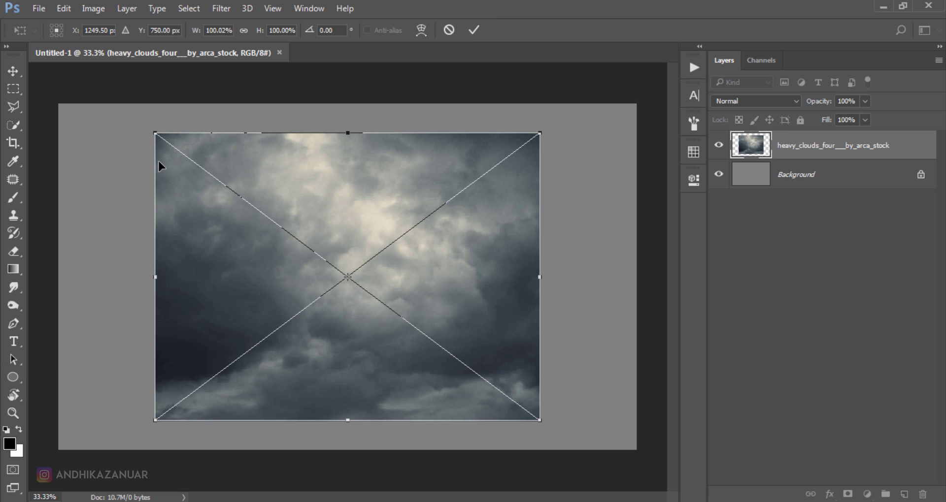
{"action": "left_click_drag", "start_coordinate": [152, 134], "coordinate": [59, 106]}
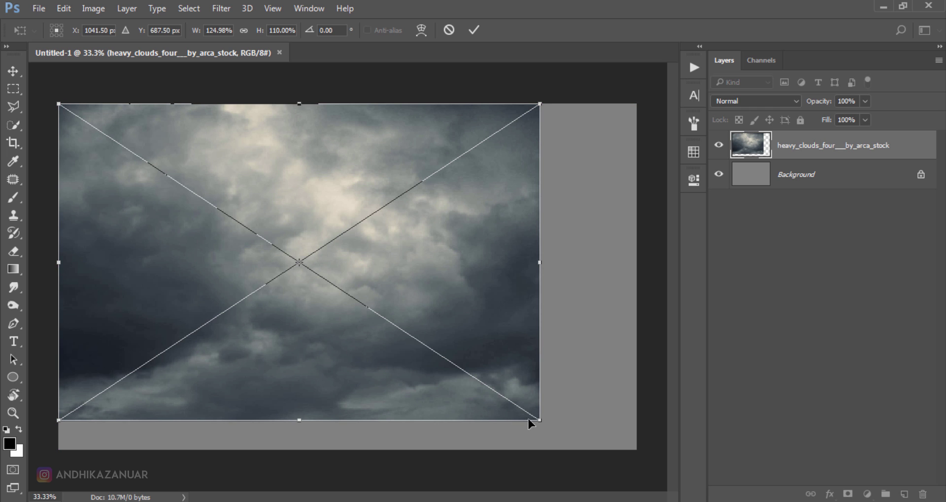
{"action": "left_click_drag", "start_coordinate": [540, 420], "coordinate": [633, 445]}
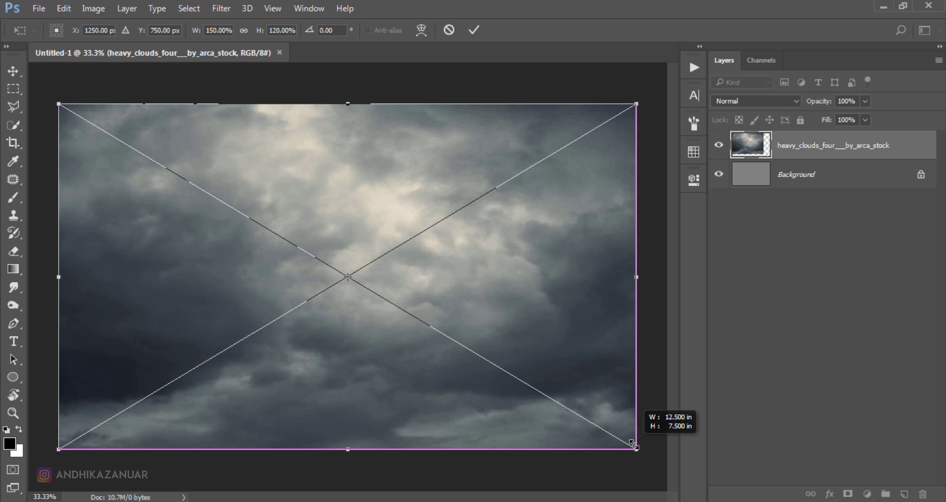
{"action": "left_click", "coordinate": [474, 30]}
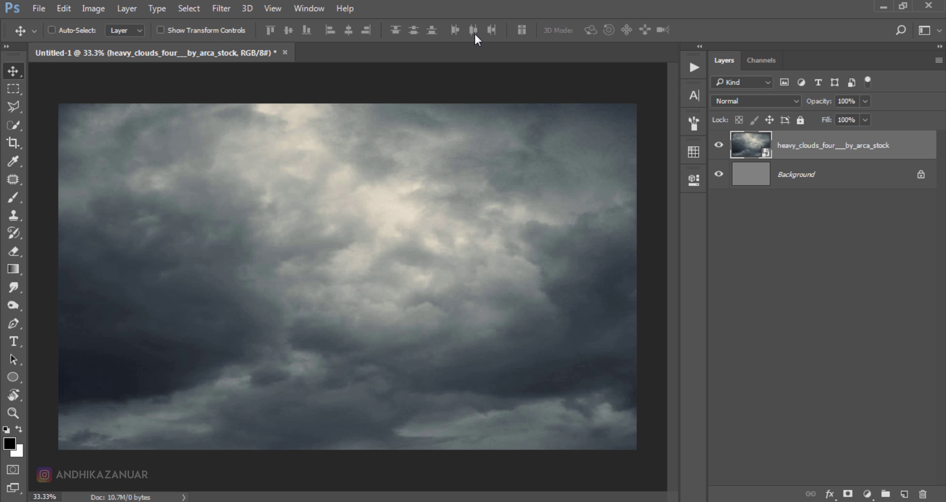
Step: Rasterize the clouds layer and apply Levels with input 58/1.00/221 and output 27–150
{"action": "right_click", "coordinate": [816, 149]}
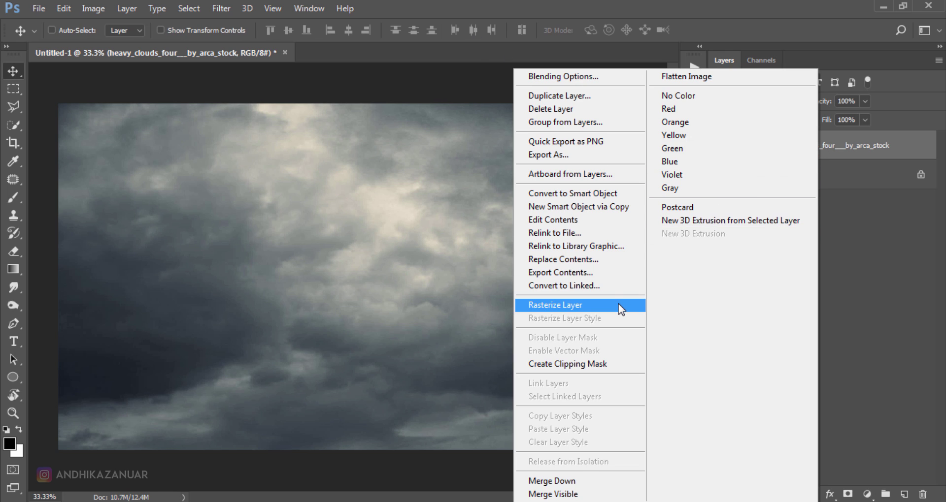
{"action": "left_click", "coordinate": [580, 306]}
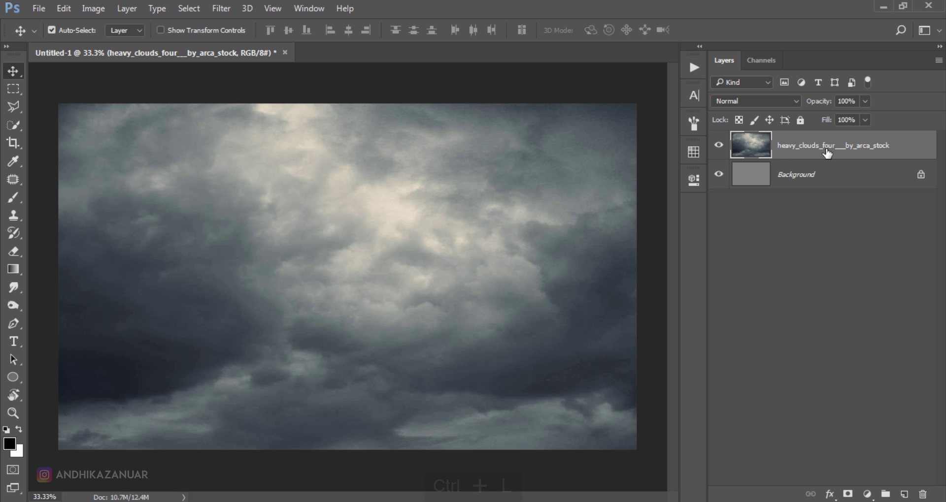
{"action": "key", "text": "ctrl+l"}
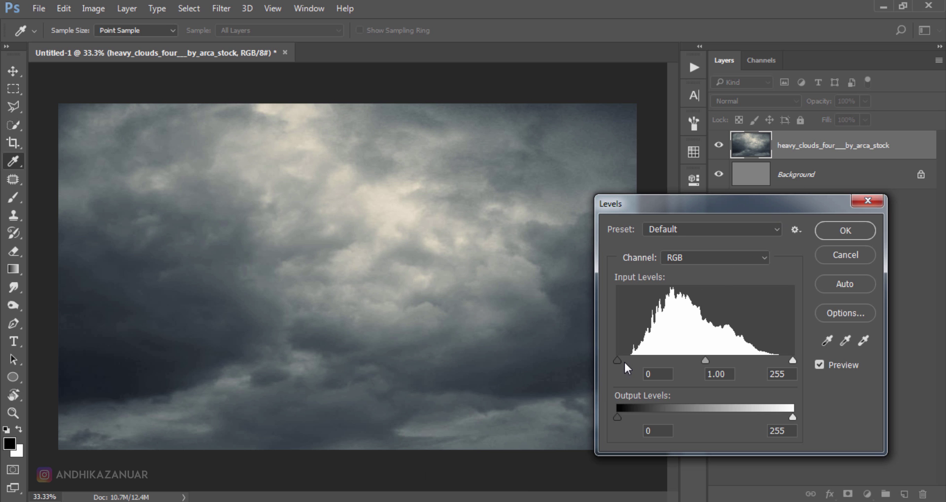
{"action": "left_click_drag", "start_coordinate": [617, 362], "coordinate": [660, 368]}
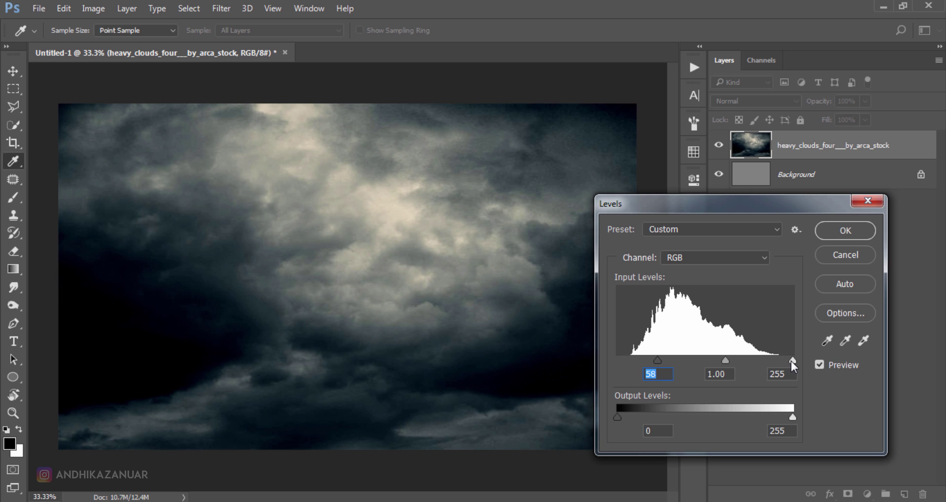
{"action": "left_click_drag", "start_coordinate": [791, 362], "coordinate": [769, 365]}
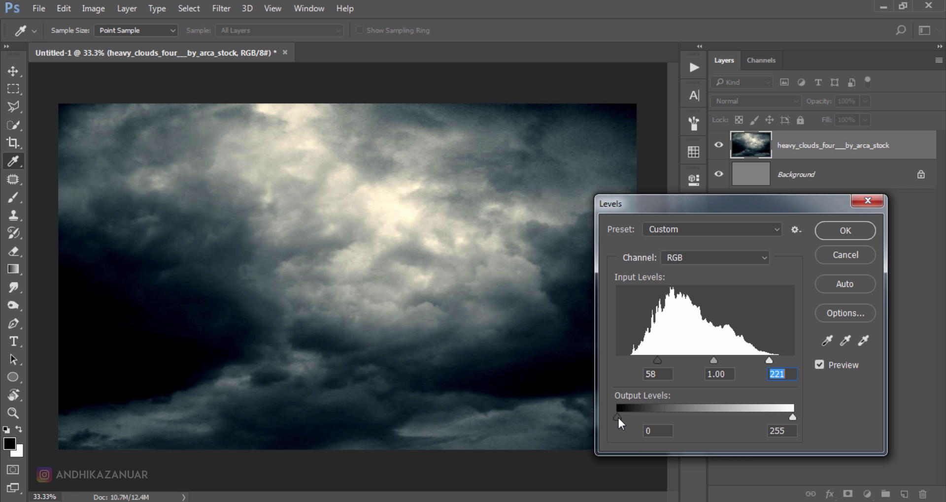
{"action": "left_click_drag", "start_coordinate": [617, 417], "coordinate": [636, 417]}
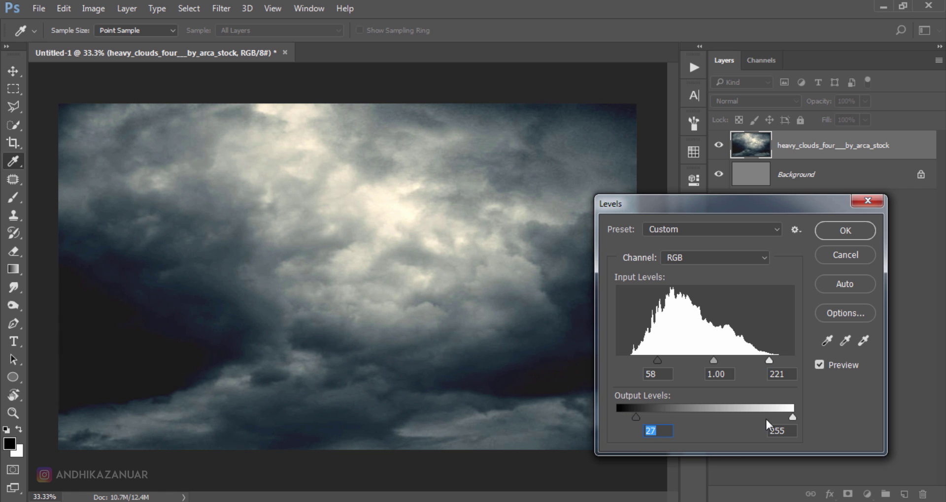
{"action": "left_click_drag", "start_coordinate": [792, 418], "coordinate": [721, 422]}
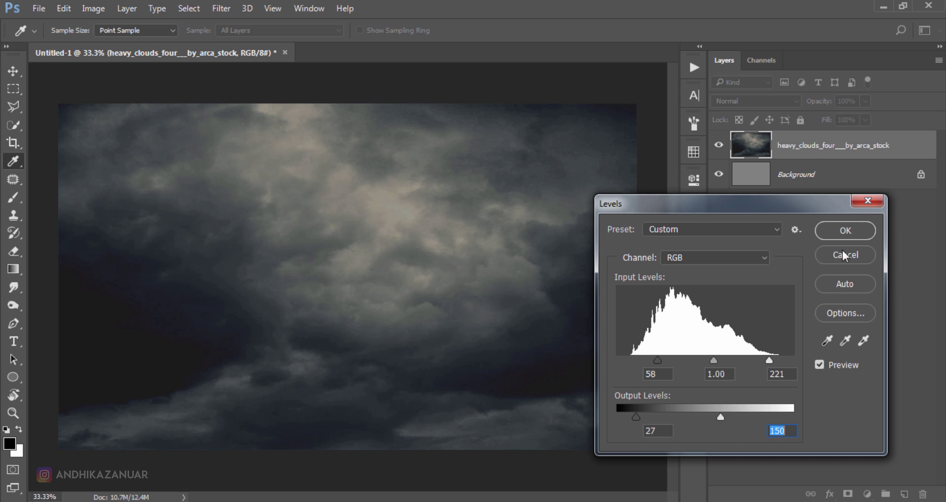
{"action": "left_click", "coordinate": [844, 235]}
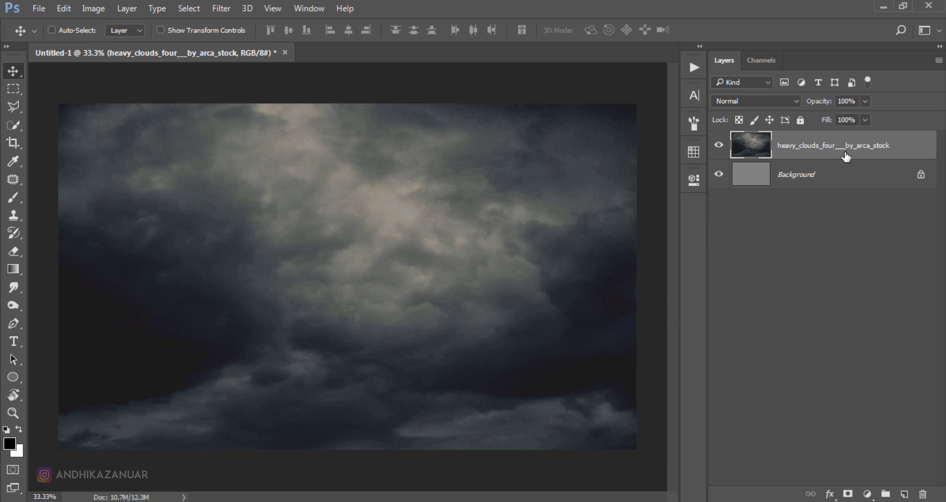
Step: Apply Color Balance to the clouds' highlights at +11, -6, -56
{"action": "key", "text": "ctrl+b"}
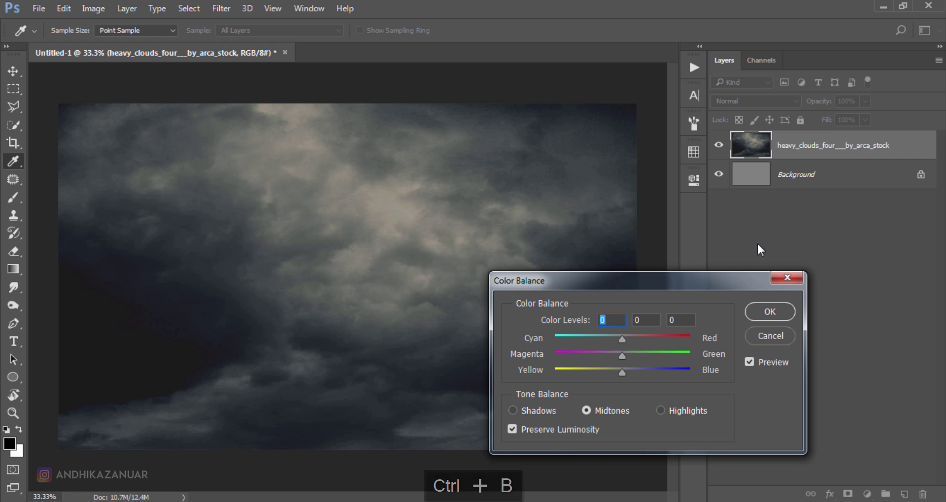
{"action": "left_click_drag", "start_coordinate": [640, 287], "coordinate": [745, 277]}
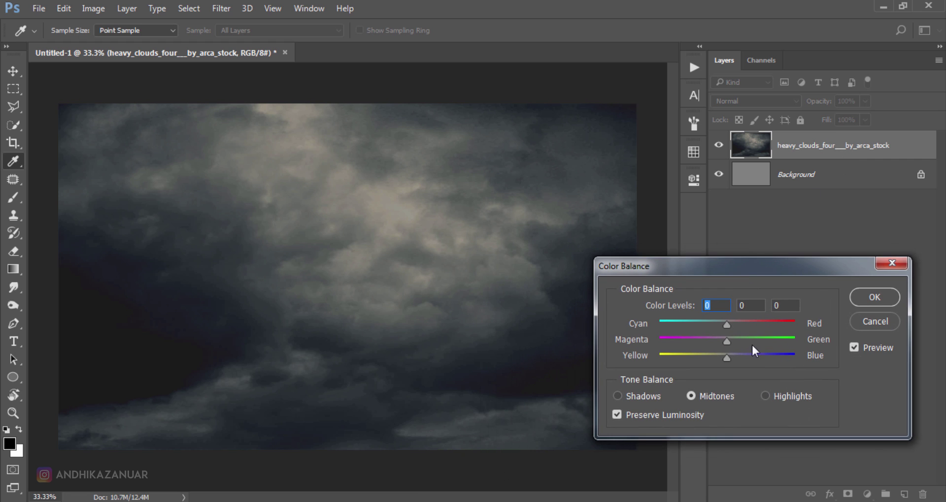
{"action": "left_click", "coordinate": [763, 395]}
{"action": "left_click", "coordinate": [734, 324]}
{"action": "mouse_move", "coordinate": [727, 341]}
{"action": "left_mouse_down"}
{"action": "mouse_move", "coordinate": [707, 358]}
{"action": "mouse_move", "coordinate": [689, 355]}
{"action": "left_mouse_up"}
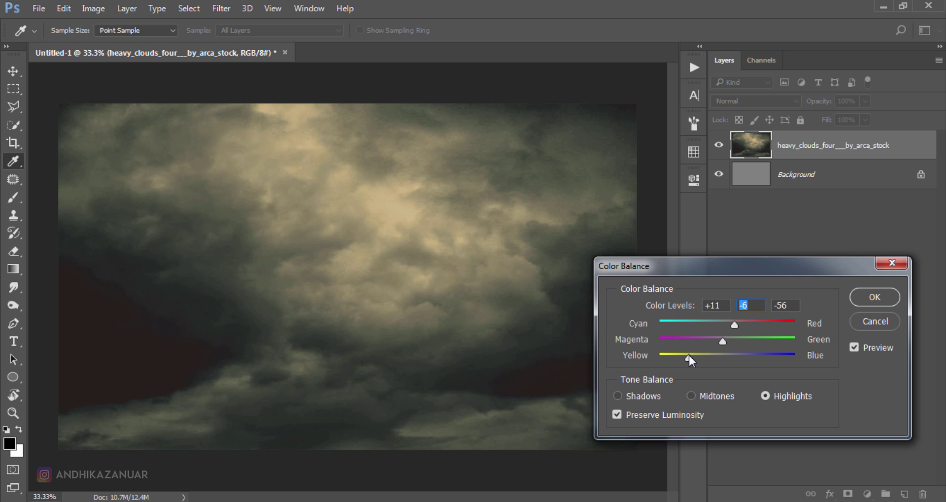
{"action": "left_click", "coordinate": [857, 298]}
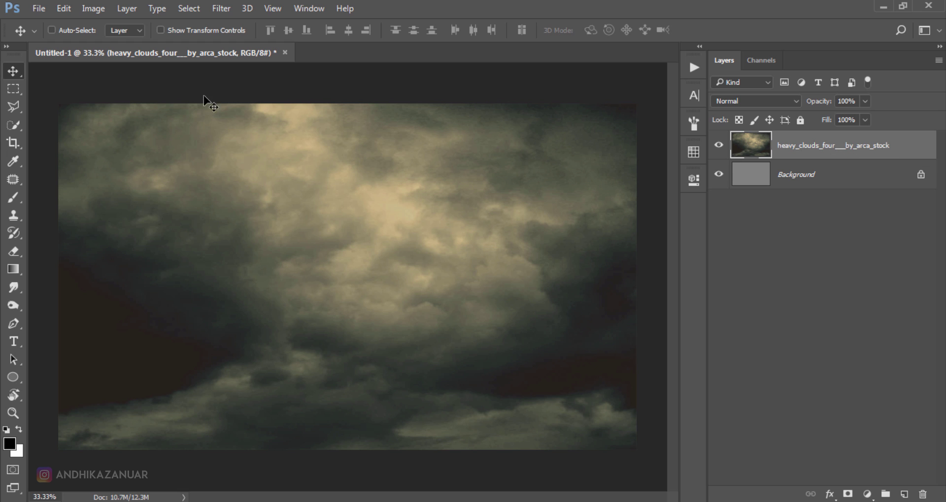
Step: Open the jump_20_by_danger99stock photo
{"action": "left_click", "coordinate": [38, 8]}
{"action": "left_click", "coordinate": [53, 32]}
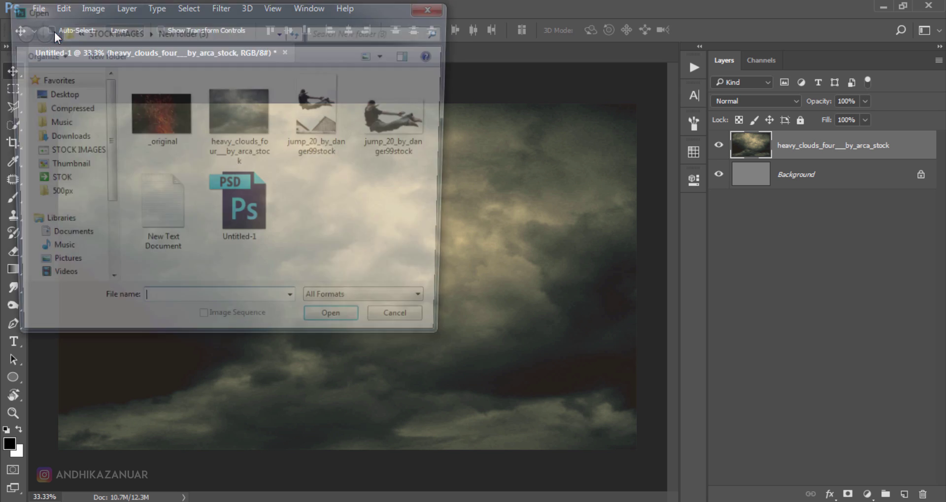
{"action": "left_click", "coordinate": [321, 118]}
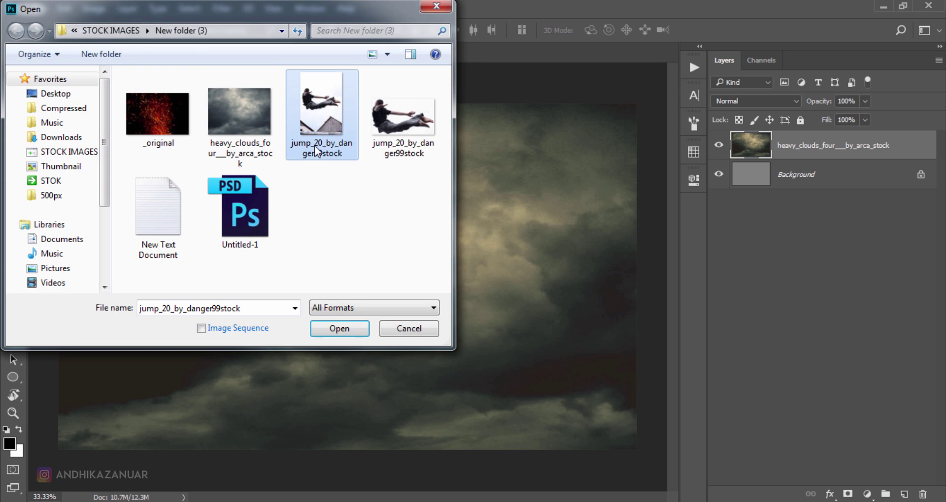
{"action": "left_click", "coordinate": [342, 329]}
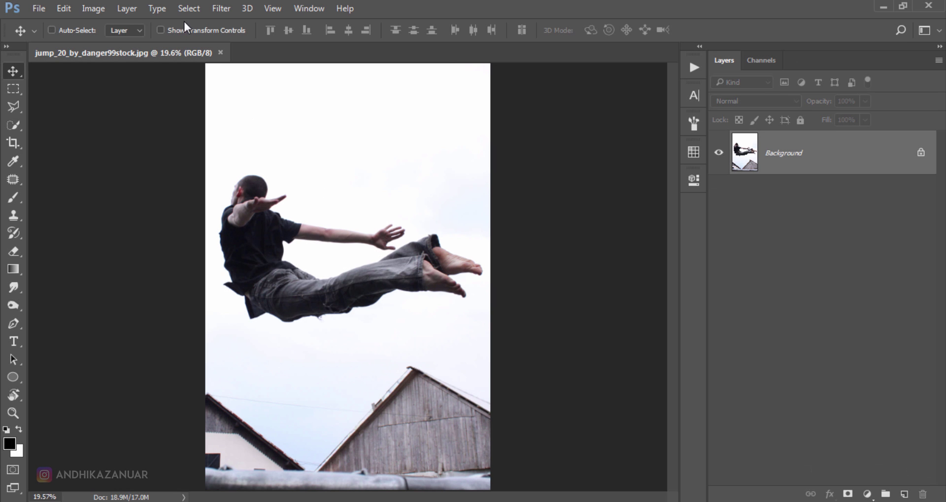
Step: Select the white sky with Color Range at fuzziness 55, invert it, and add a layer mask
{"action": "left_click", "coordinate": [182, 7]}
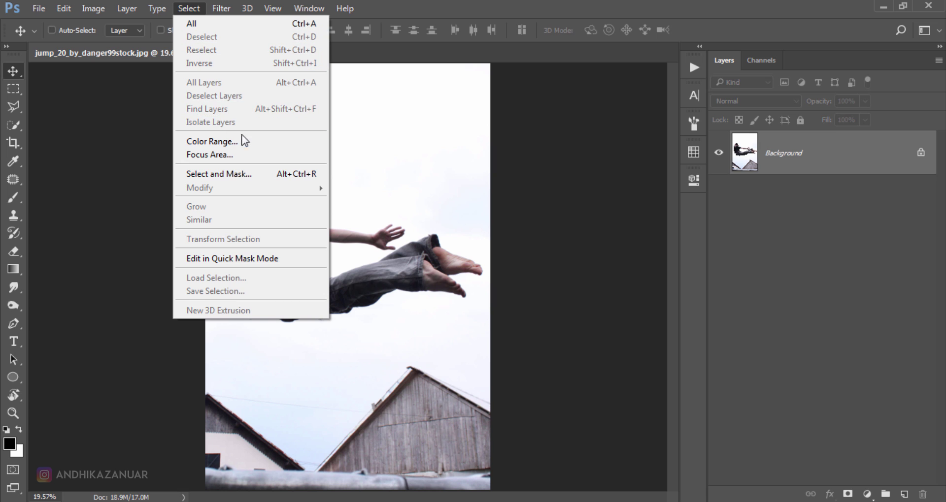
{"action": "left_click", "coordinate": [265, 143]}
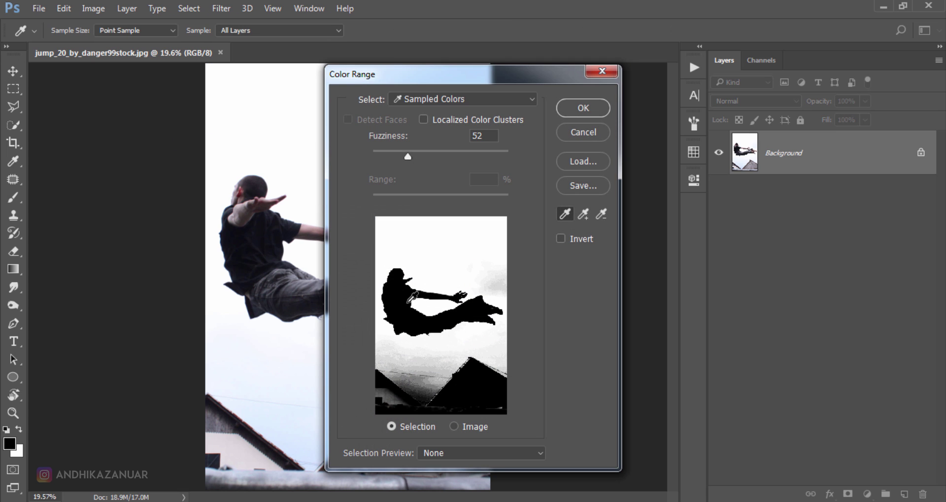
{"action": "left_click_drag", "start_coordinate": [407, 158], "coordinate": [409, 158]}
{"action": "left_click", "coordinate": [579, 112]}
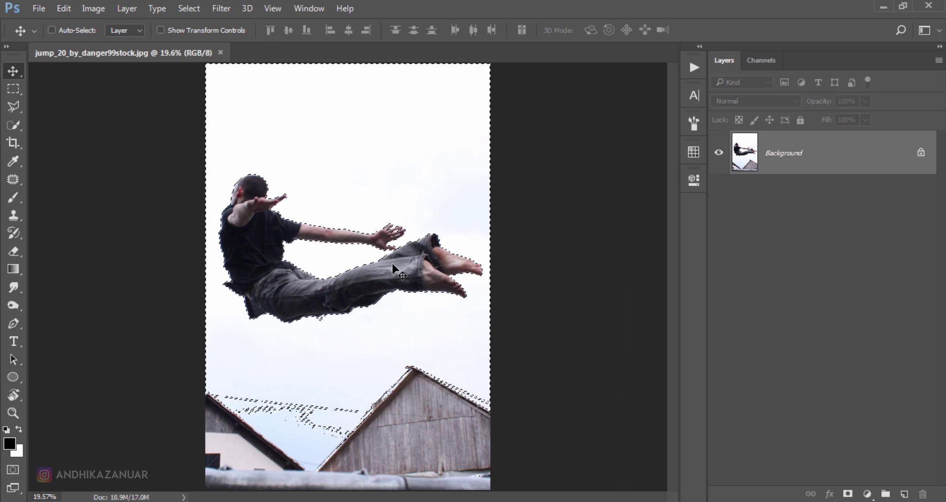
{"action": "left_click", "coordinate": [195, 12]}
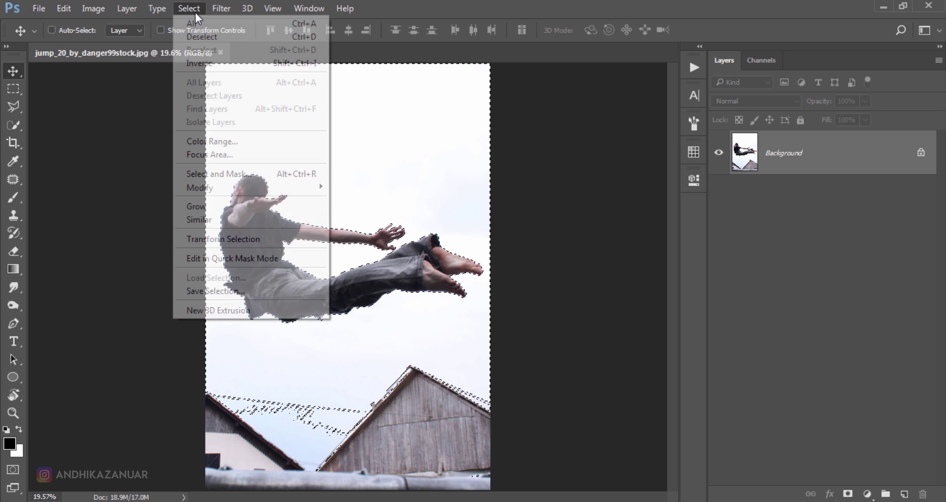
{"action": "left_click", "coordinate": [234, 64]}
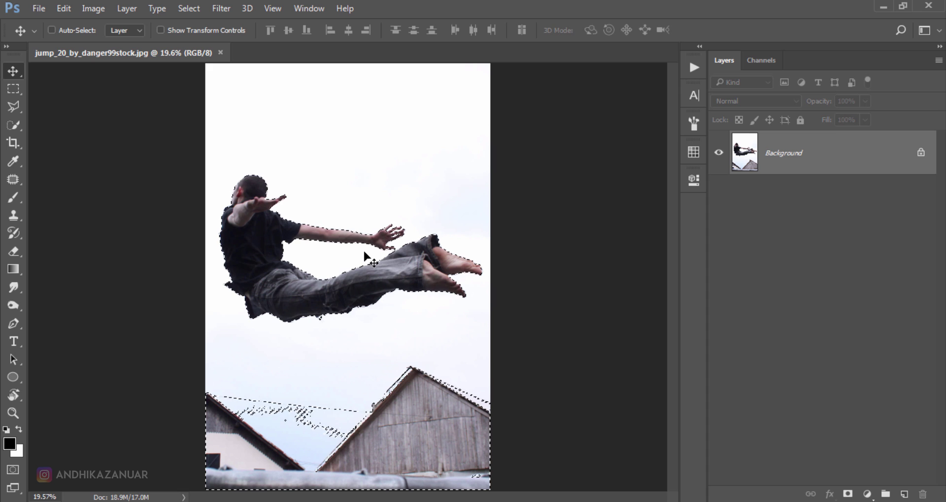
{"action": "left_click", "coordinate": [847, 494]}
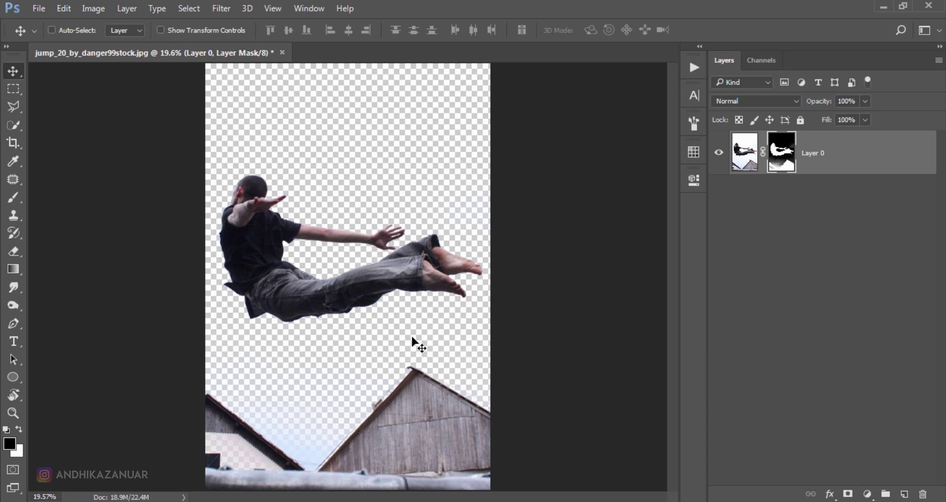
Step: Add a #808080 Solid Color fill layer and move it below the man's layer
{"action": "left_click", "coordinate": [868, 493]}
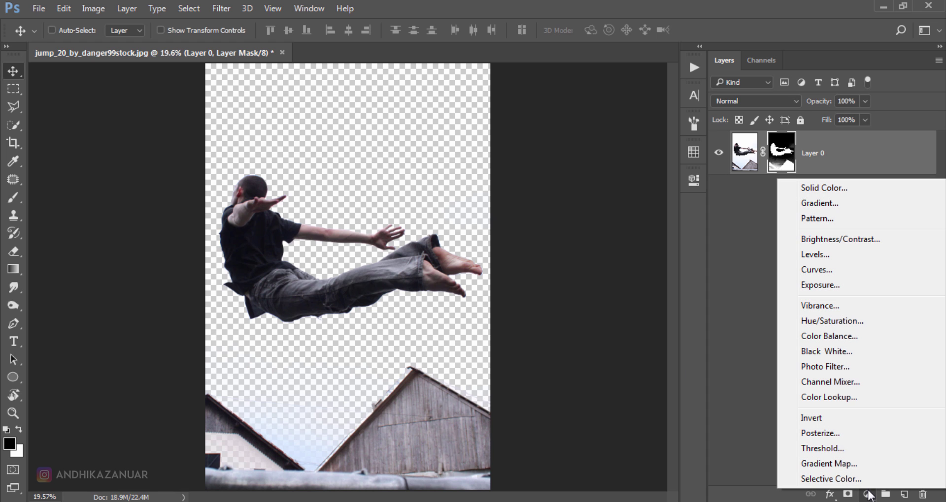
{"action": "left_click", "coordinate": [864, 190]}
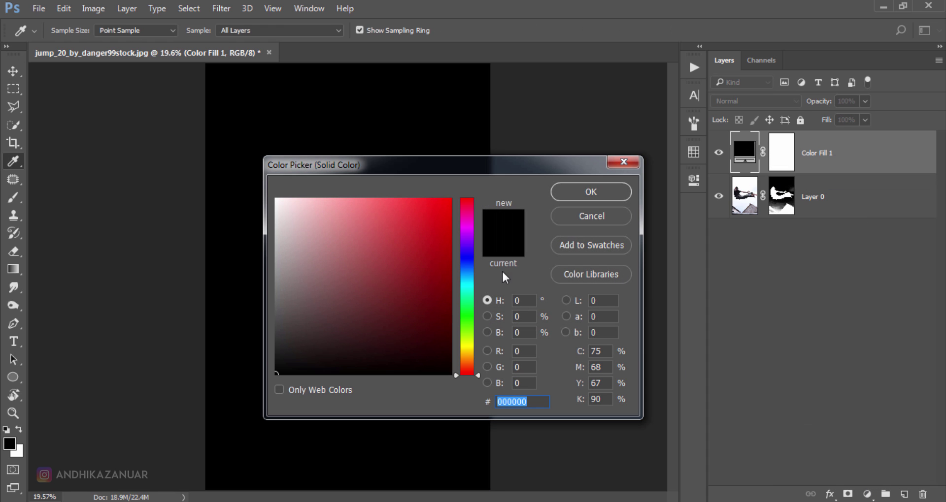
{"action": "left_click", "coordinate": [277, 286]}
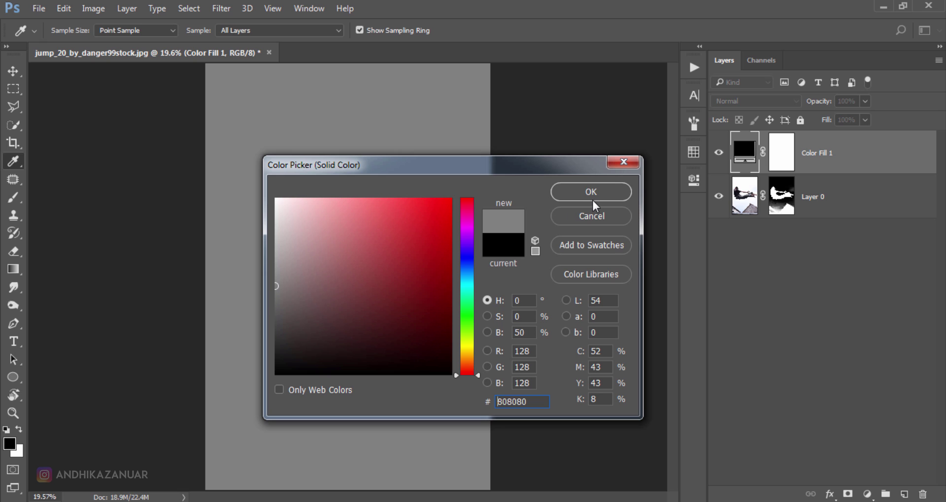
{"action": "left_click", "coordinate": [599, 196]}
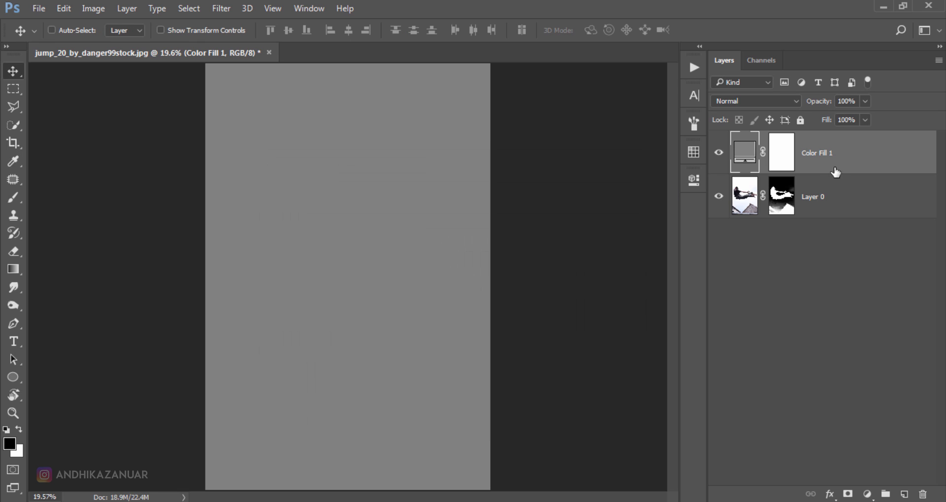
{"action": "left_click_drag", "start_coordinate": [836, 172], "coordinate": [832, 237]}
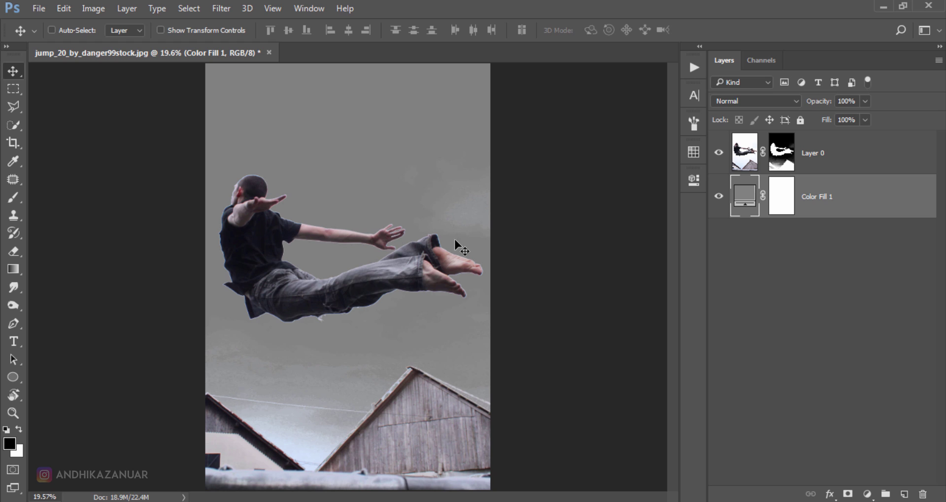
Step: Refine the man's mask in Select and Mask with Decontaminate Colors, outputting a new masked layer
{"action": "left_click", "coordinate": [786, 158]}
{"action": "right_click", "coordinate": [784, 159]}
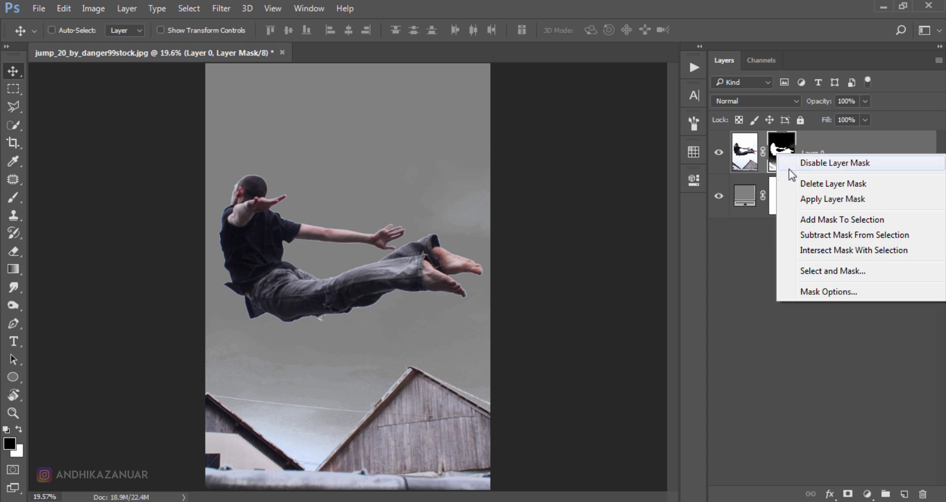
{"action": "left_click", "coordinate": [788, 271]}
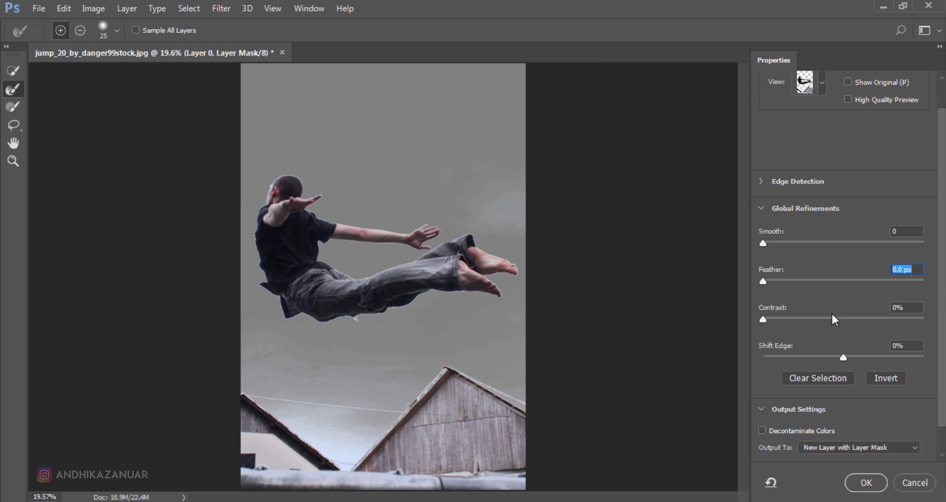
{"action": "scroll", "coordinate": [840, 327], "scroll_direction": "down", "scroll_amount": 1}
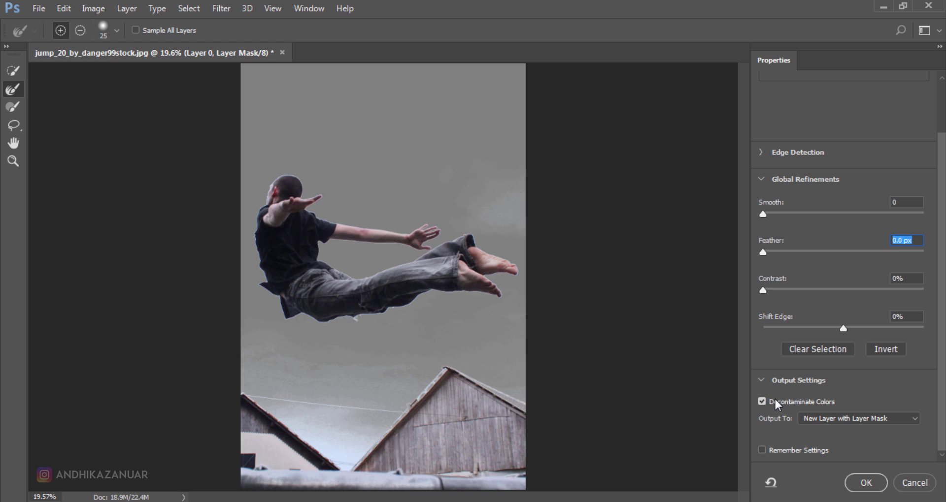
{"action": "left_click", "coordinate": [867, 484]}
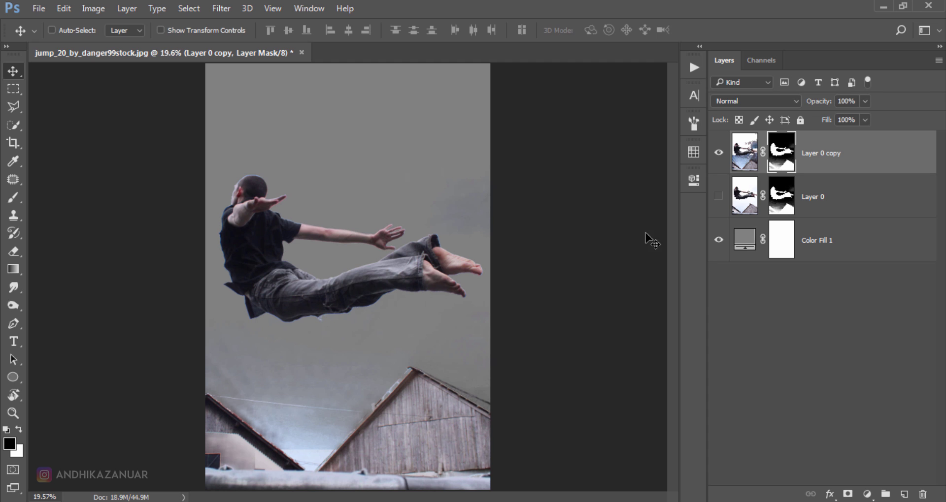
Step: Delete the hidden original Layer 0 and target the mask of Layer 0 copy
{"action": "left_click", "coordinate": [865, 201]}
{"action": "left_click_drag", "start_coordinate": [880, 202], "coordinate": [922, 494]}
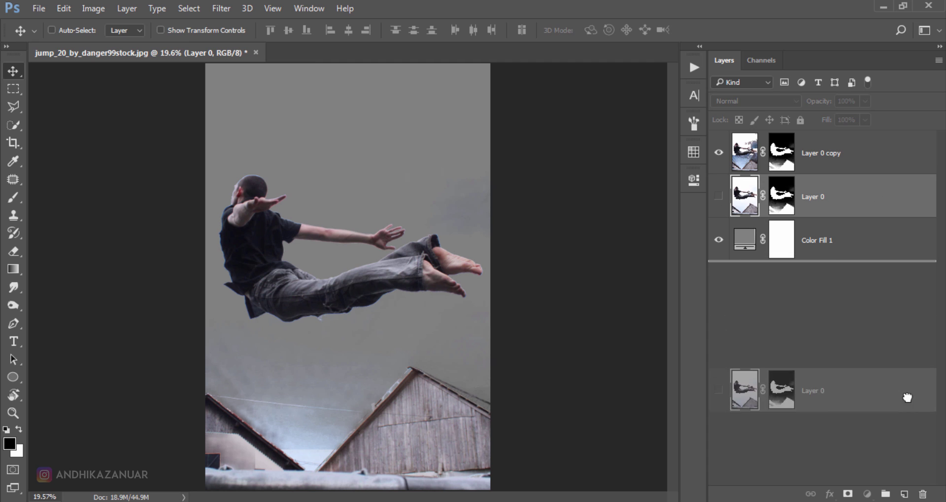
{"action": "left_click", "coordinate": [794, 156]}
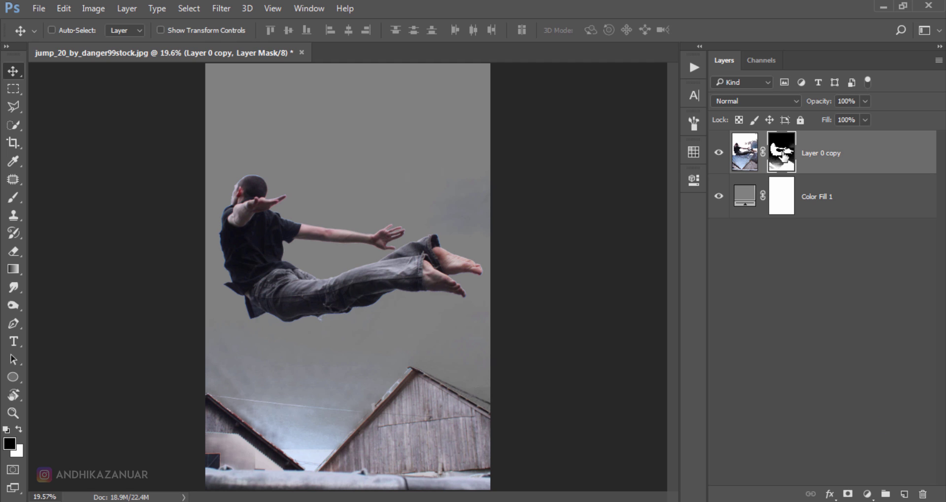
{"action": "left_click", "coordinate": [10, 201]}
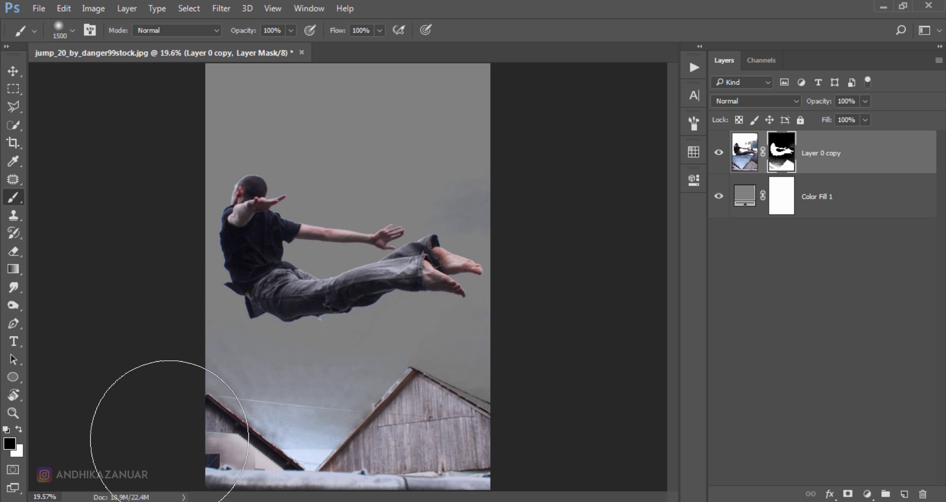
Step: Paint out the rooftops along the bottom with a black brush on the mask
{"action": "left_click_drag", "start_coordinate": [207, 446], "coordinate": [442, 444]}
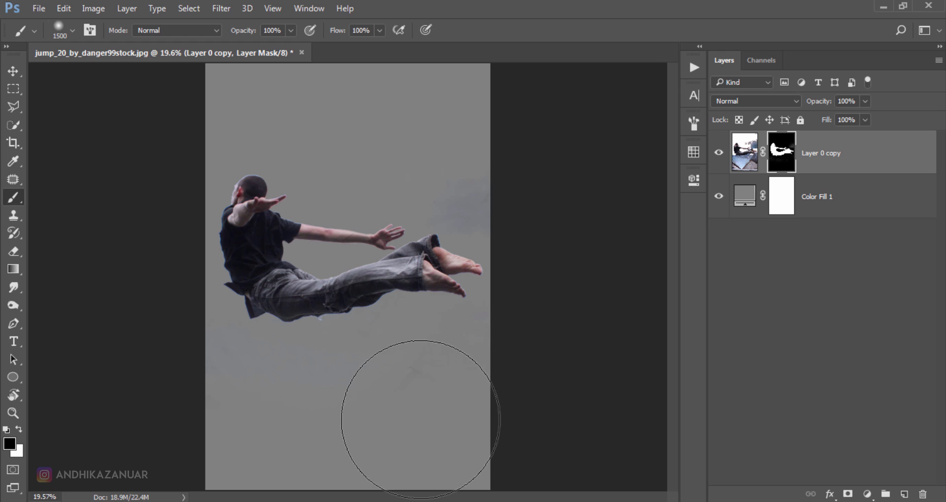
{"action": "key", "text": "bracketleft"}
{"action": "key", "text": "bracketleft"}
{"action": "key", "text": "bracketleft"}
{"action": "key", "text": "bracketleft"}
{"action": "key", "text": "bracketleft"}
{"action": "key", "text": "bracketleft"}
{"action": "key", "text": "bracketleft"}
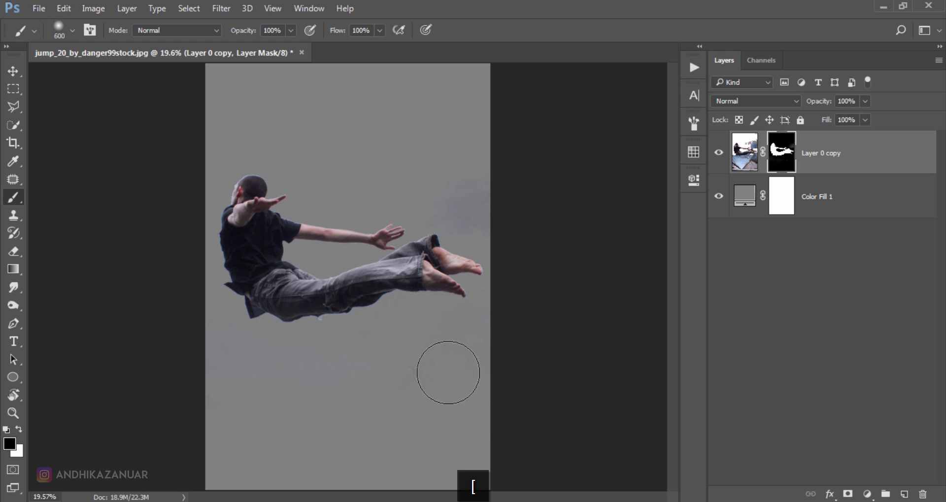
{"action": "key", "text": "bracketleft"}
{"action": "key", "text": "bracketleft"}
{"action": "key", "text": "bracketleft"}
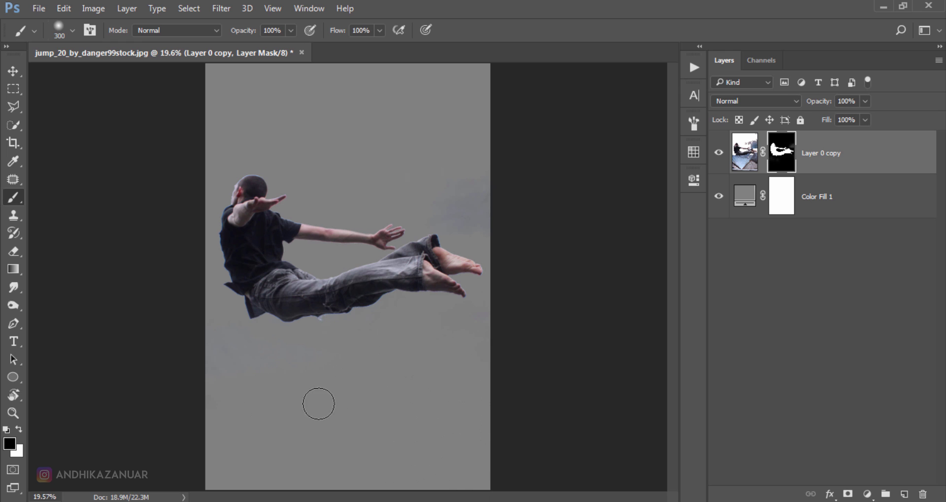
{"action": "scroll", "coordinate": [357, 330], "scroll_direction": "up", "scroll_amount": 3}
{"action": "scroll", "coordinate": [370, 312], "scroll_direction": "up", "scroll_amount": 2}
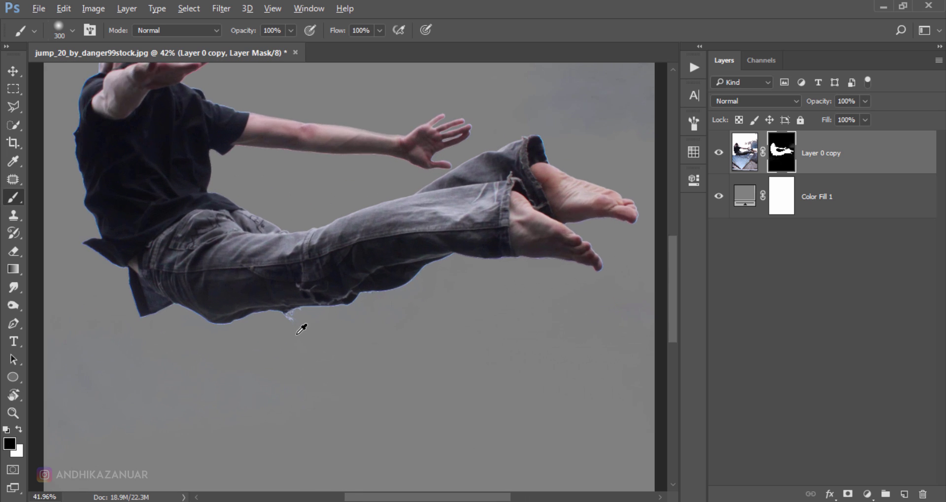
{"action": "scroll", "coordinate": [302, 326], "scroll_direction": "up", "scroll_amount": 2}
{"action": "scroll", "coordinate": [325, 357], "scroll_direction": "up", "scroll_amount": 1}
{"action": "key", "text": "bracketleft"}
{"action": "key", "text": "bracketleft"}
{"action": "key", "text": "bracketleft"}
{"action": "key", "text": "bracketleft"}
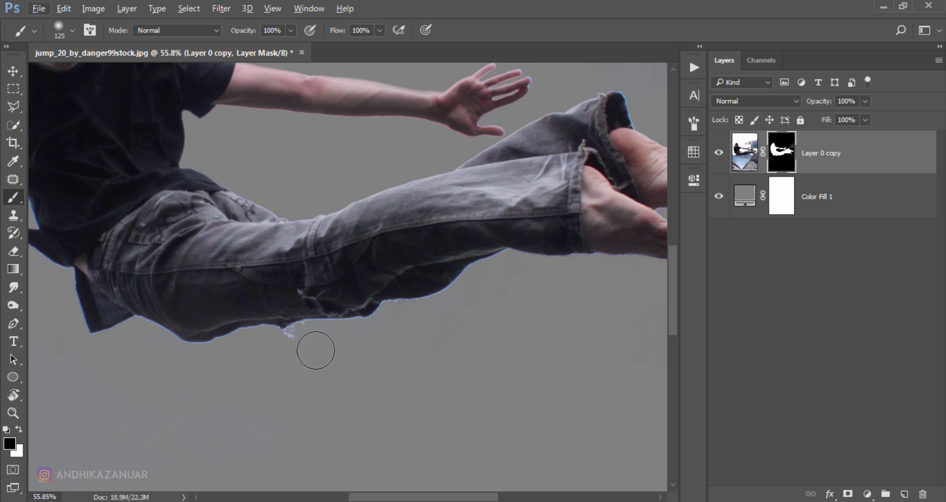
{"action": "key", "text": "bracketleft"}
{"action": "key", "text": "bracketleft"}
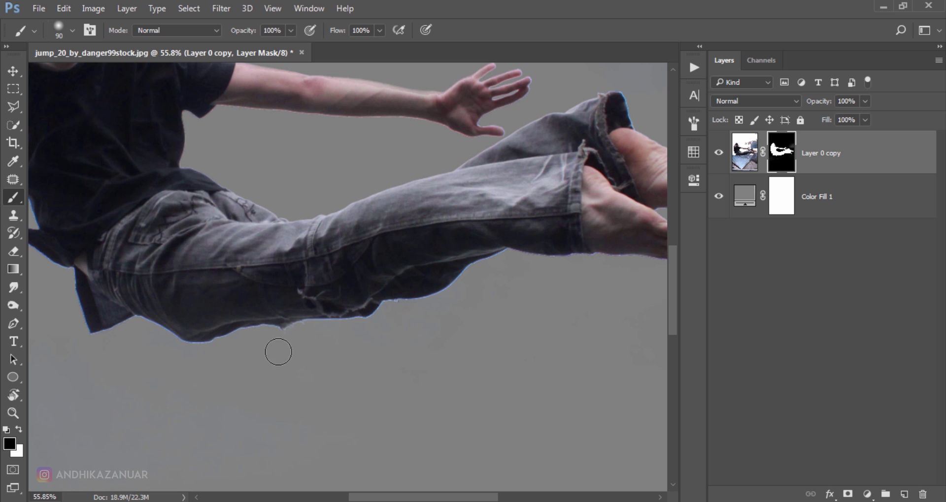
Step: Paint away stray edge fragments, then nudge the man slightly down with the Move tool
{"action": "left_click_drag", "start_coordinate": [673, 310], "coordinate": [675, 250]}
{"action": "left_click_drag", "start_coordinate": [371, 499], "coordinate": [423, 498]}
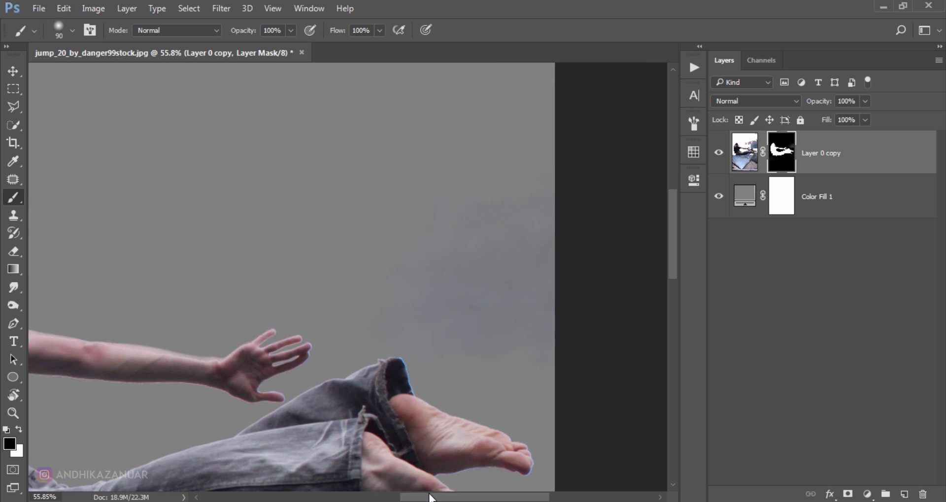
{"action": "scroll", "coordinate": [480, 345], "scroll_direction": "down", "scroll_amount": 1}
{"action": "scroll", "coordinate": [463, 271], "scroll_direction": "down", "scroll_amount": 1}
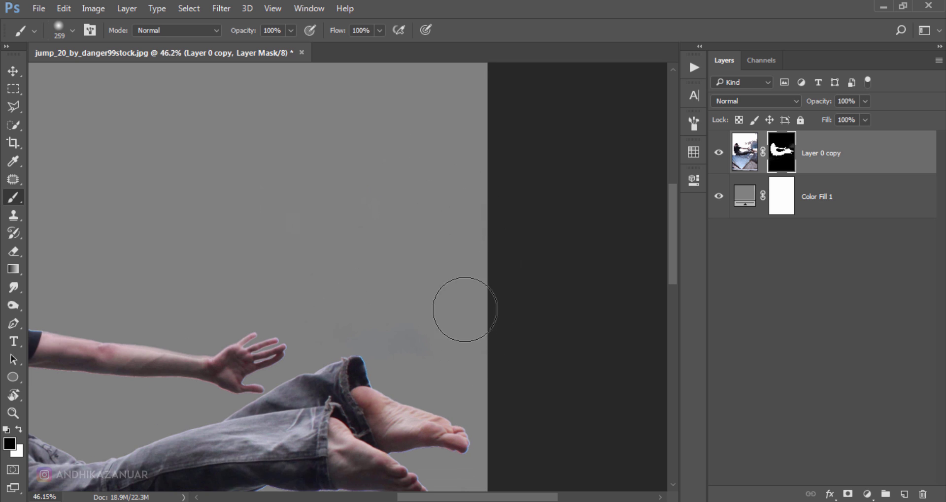
{"action": "scroll", "coordinate": [492, 320], "scroll_direction": "down", "scroll_amount": 1}
{"action": "scroll", "coordinate": [500, 313], "scroll_direction": "down", "scroll_amount": 1}
{"action": "scroll", "coordinate": [503, 311], "scroll_direction": "down", "scroll_amount": 1}
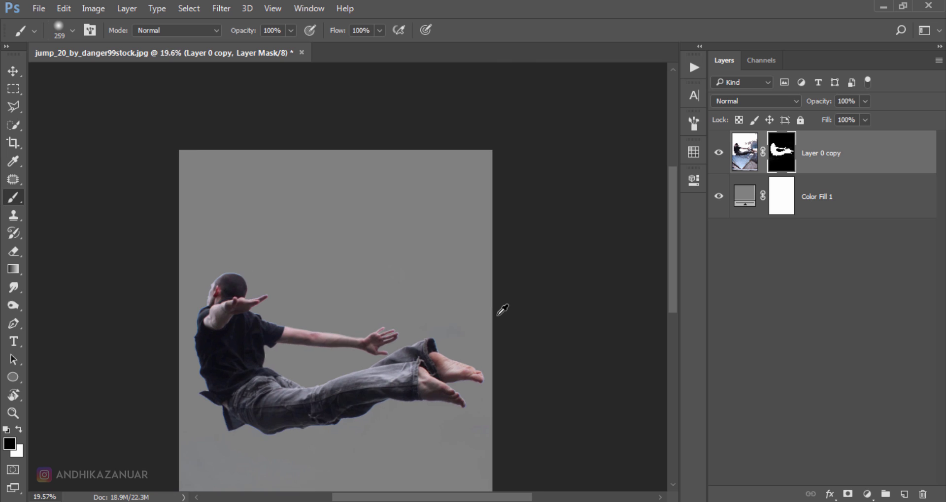
{"action": "scroll", "coordinate": [502, 313], "scroll_direction": "down", "scroll_amount": 1}
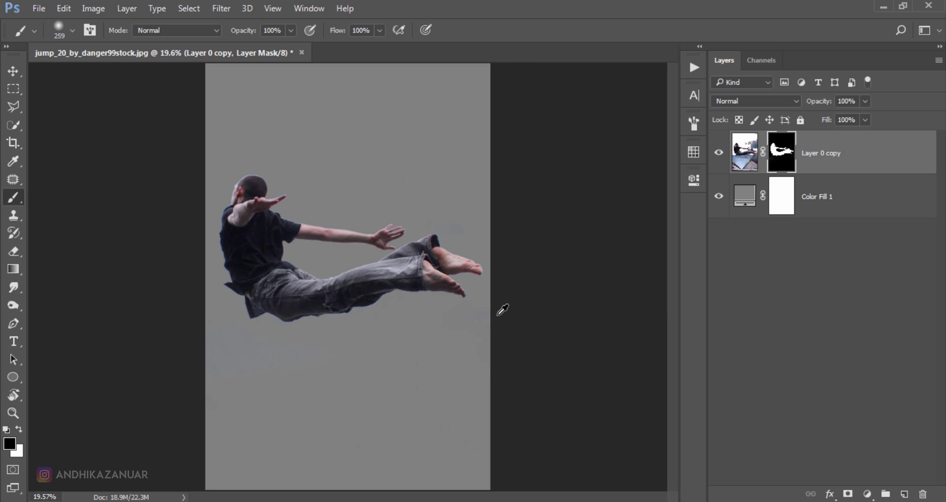
{"action": "left_click", "coordinate": [13, 74]}
{"action": "left_click_drag", "start_coordinate": [337, 240], "coordinate": [338, 261]}
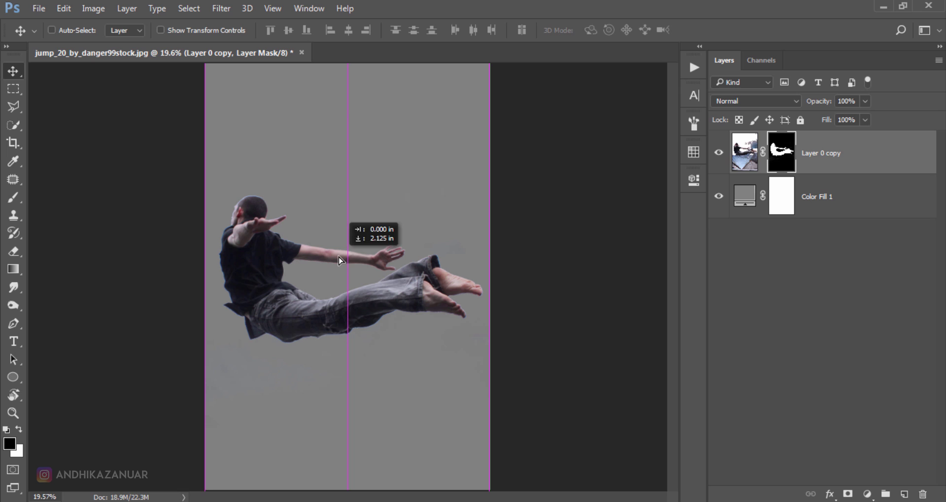
Step: Apply the mask to Layer 0 copy, convert it to a smart object, and drag it into the cloud scene
{"action": "right_click", "coordinate": [781, 166]}
{"action": "left_click", "coordinate": [798, 204]}
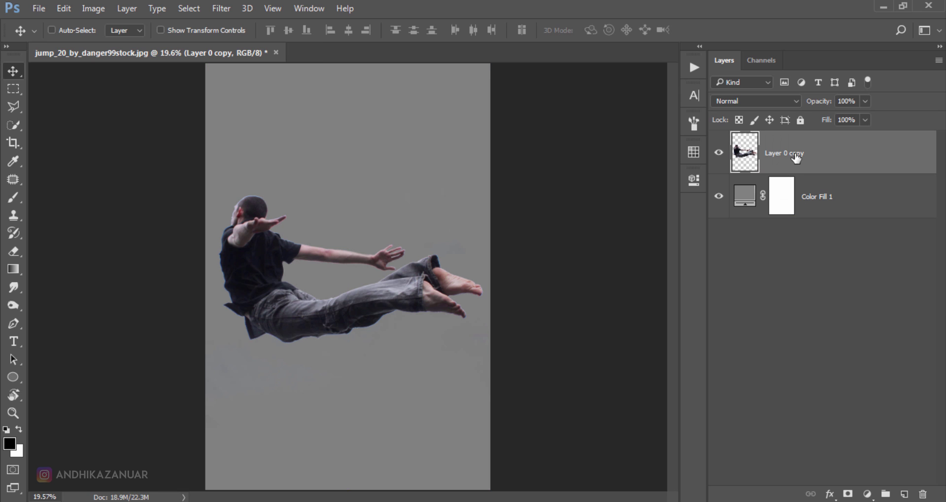
{"action": "right_click", "coordinate": [831, 157]}
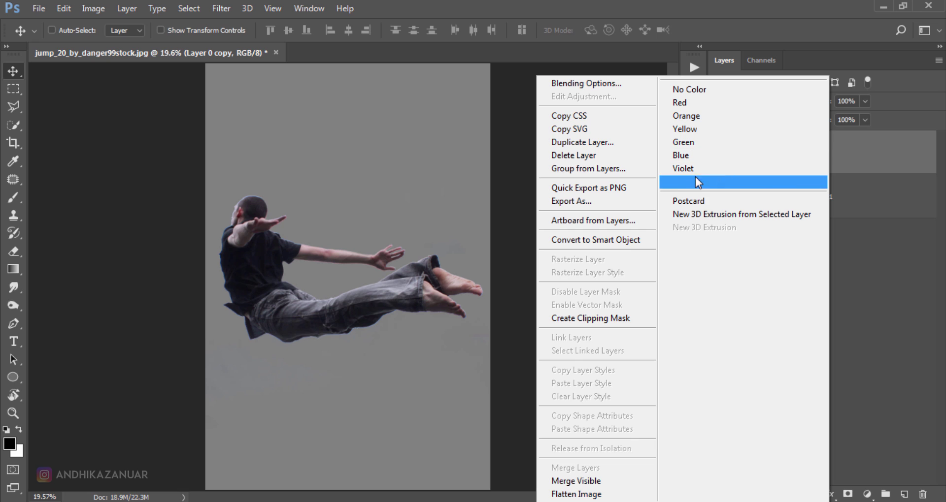
{"action": "left_click", "coordinate": [610, 240]}
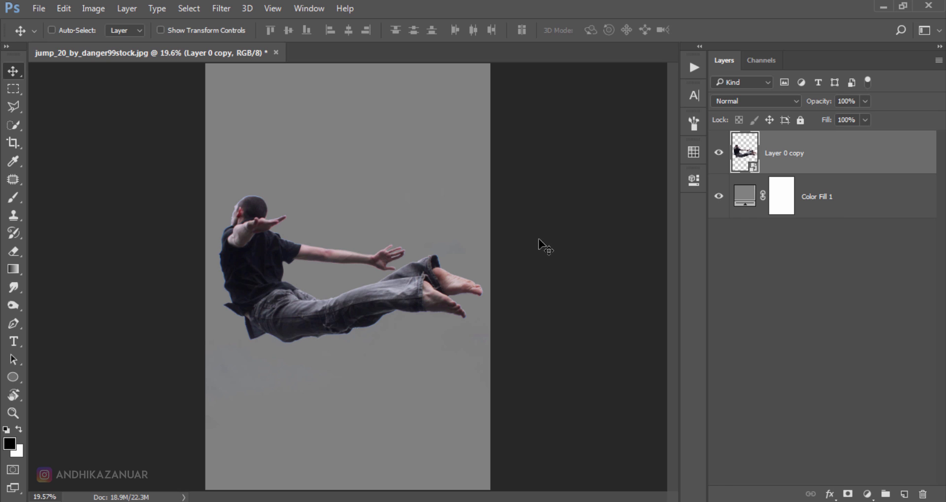
{"action": "left_click_drag", "start_coordinate": [283, 282], "coordinate": [284, 264]}
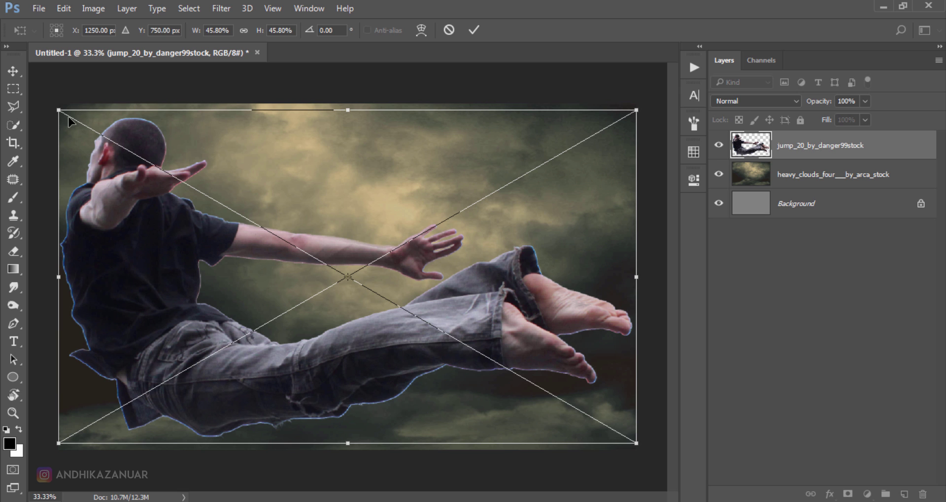
Step: Scale the jumping man to about 25% and nudge him right into mid-sky over the clouds
{"action": "mouse_move", "coordinate": [59, 107]}
{"action": "left_mouse_down"}
{"action": "mouse_move", "coordinate": [187, 205]}
{"action": "mouse_move", "coordinate": [175, 205]}
{"action": "left_mouse_up"}
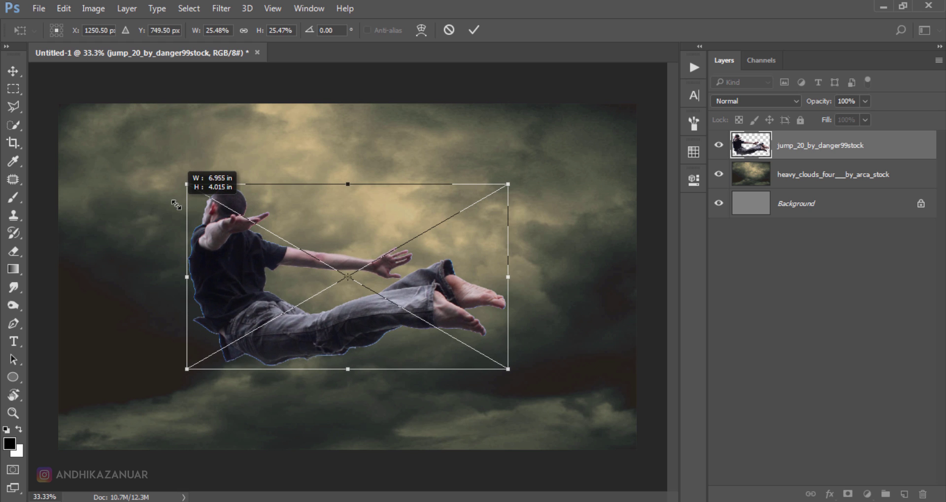
{"action": "left_click", "coordinate": [474, 31]}
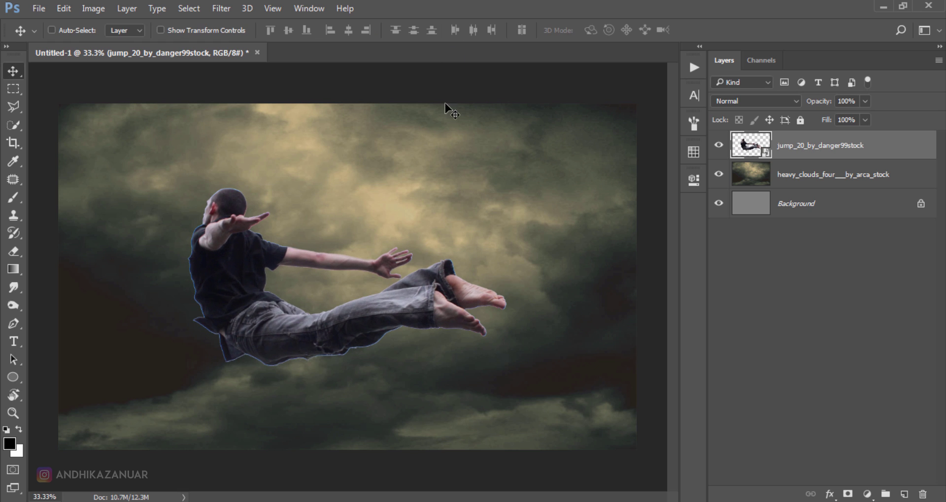
{"action": "left_click_drag", "start_coordinate": [336, 226], "coordinate": [363, 229]}
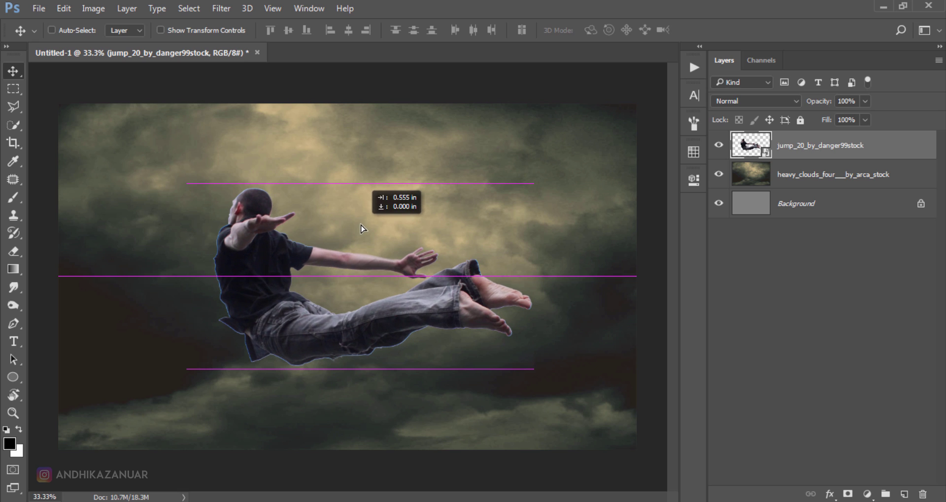
{"action": "left_click_drag", "start_coordinate": [362, 229], "coordinate": [358, 228]}
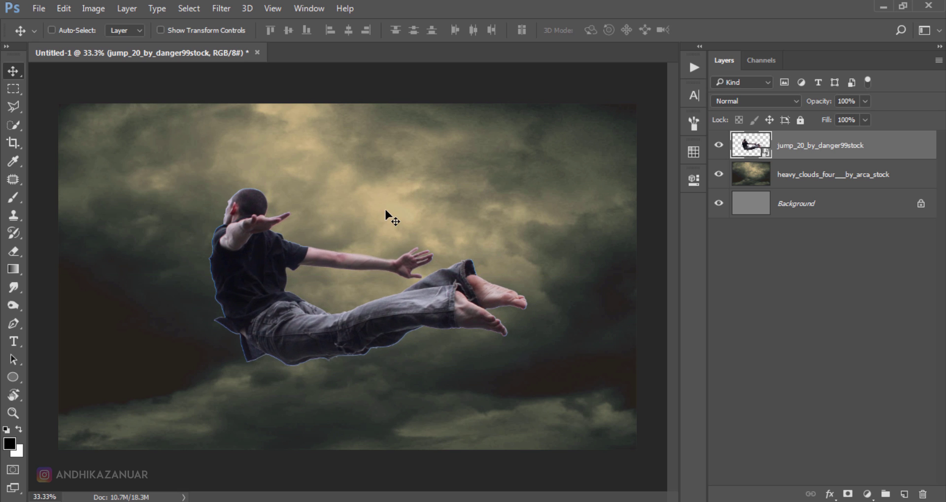
Step: Rasterize the man's layer and apply Hue/Saturation with Master saturation -30 and Blues -100
{"action": "right_click", "coordinate": [802, 154]}
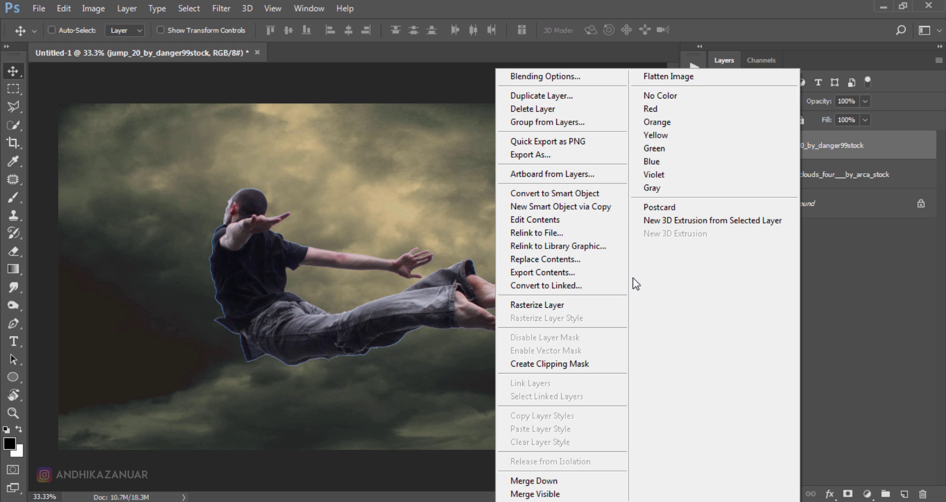
{"action": "left_click", "coordinate": [604, 305]}
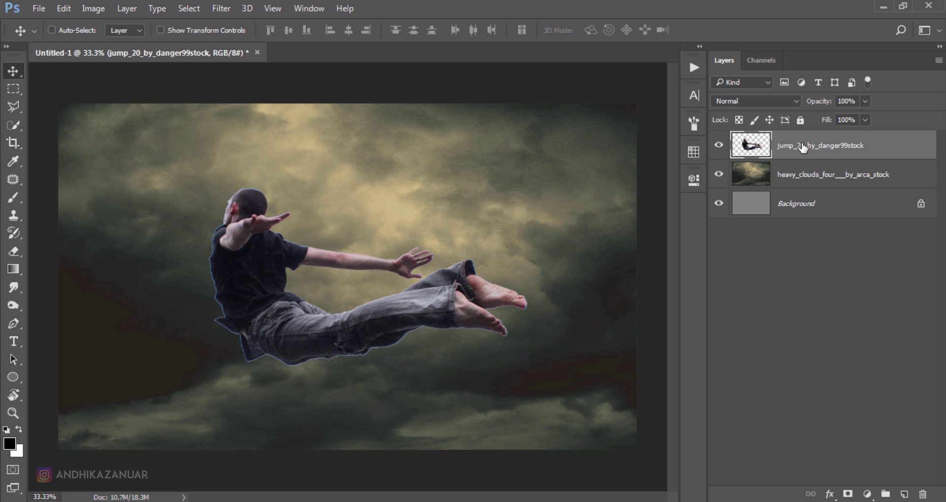
{"action": "key", "text": "ctrl+u"}
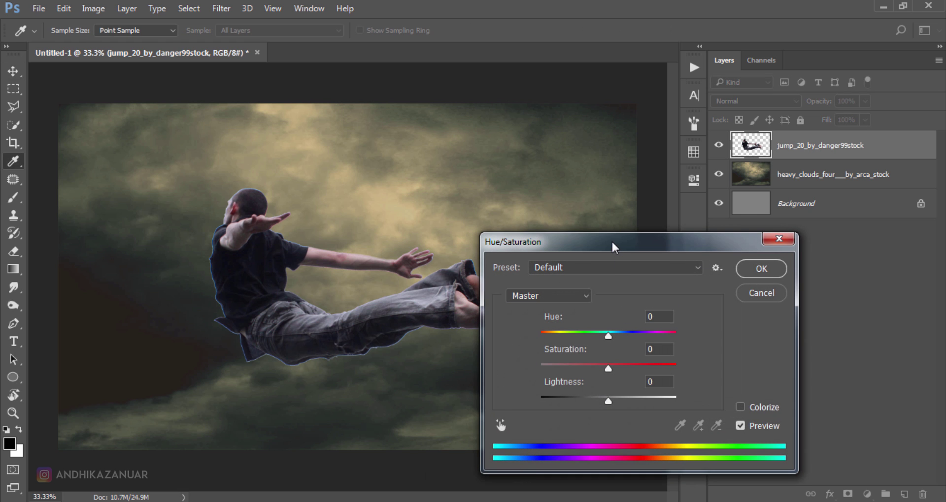
{"action": "left_click_drag", "start_coordinate": [612, 243], "coordinate": [679, 245]}
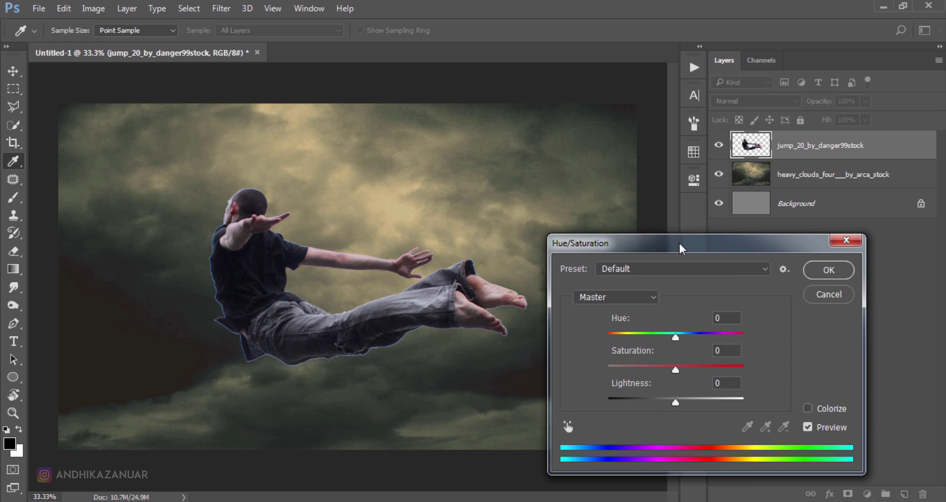
{"action": "left_click_drag", "start_coordinate": [675, 370], "coordinate": [655, 371]}
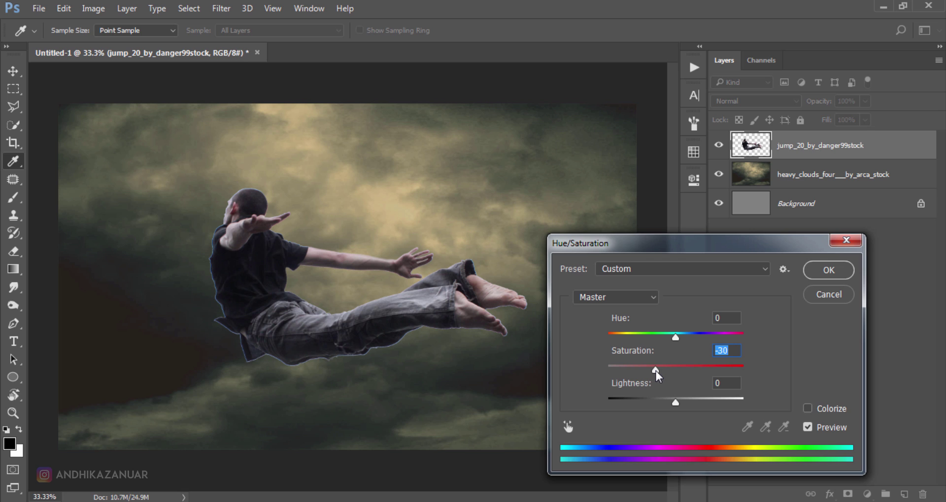
{"action": "left_click", "coordinate": [640, 294]}
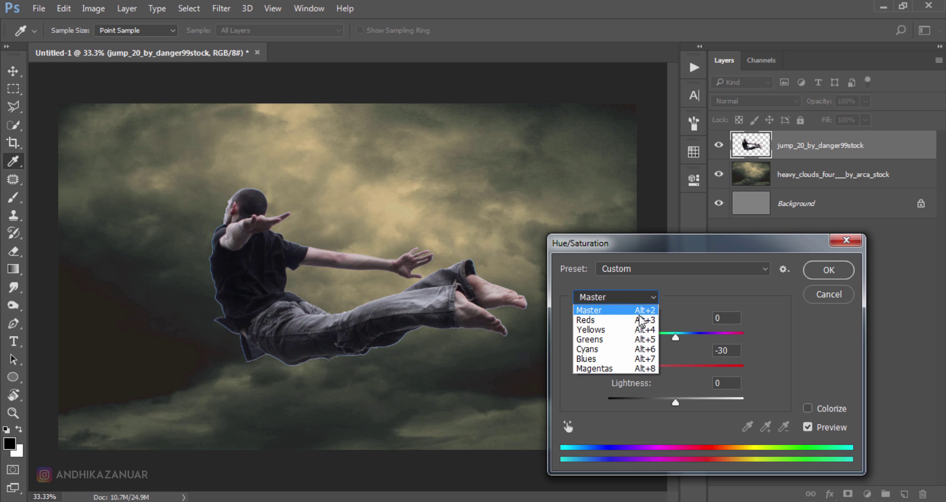
{"action": "left_click", "coordinate": [631, 356]}
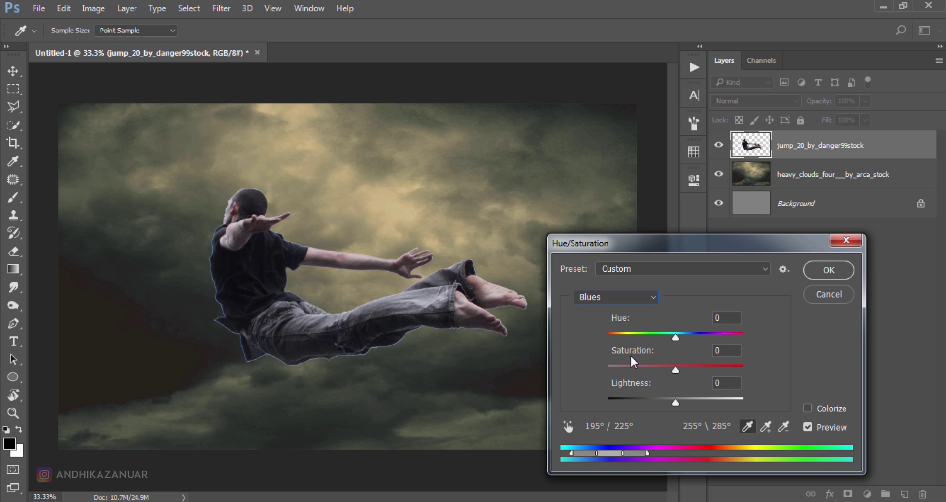
{"action": "left_click_drag", "start_coordinate": [676, 371], "coordinate": [610, 368]}
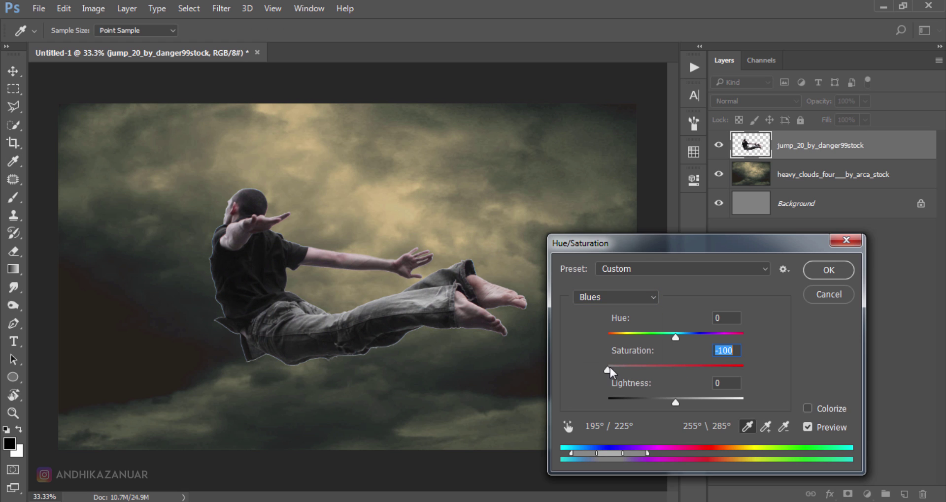
{"action": "left_click", "coordinate": [829, 273]}
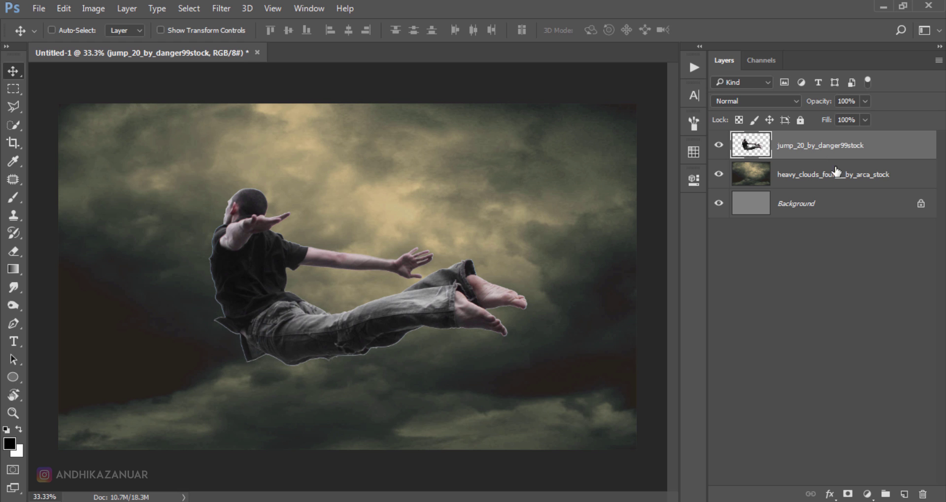
Step: Add a Brightness/Contrast layer at -150 clipped to the man, with its mask inverted to black
{"action": "left_click", "coordinate": [868, 495]}
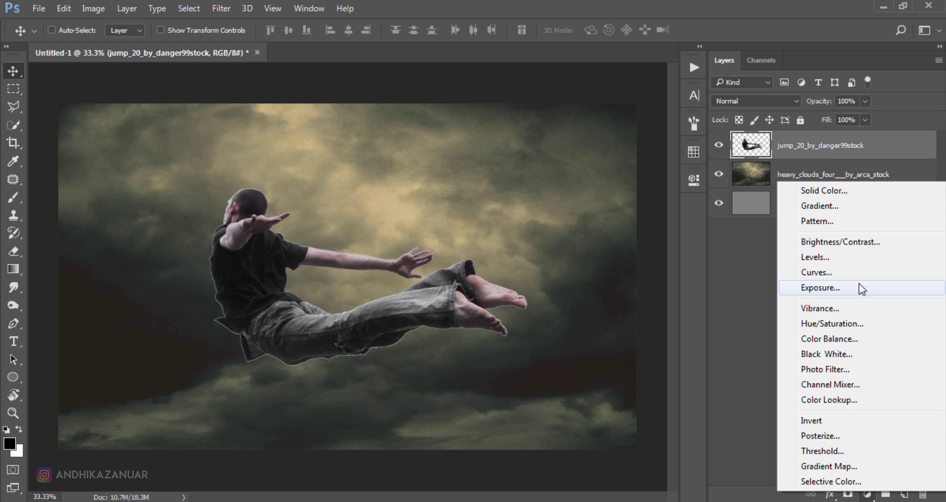
{"action": "left_click", "coordinate": [859, 240]}
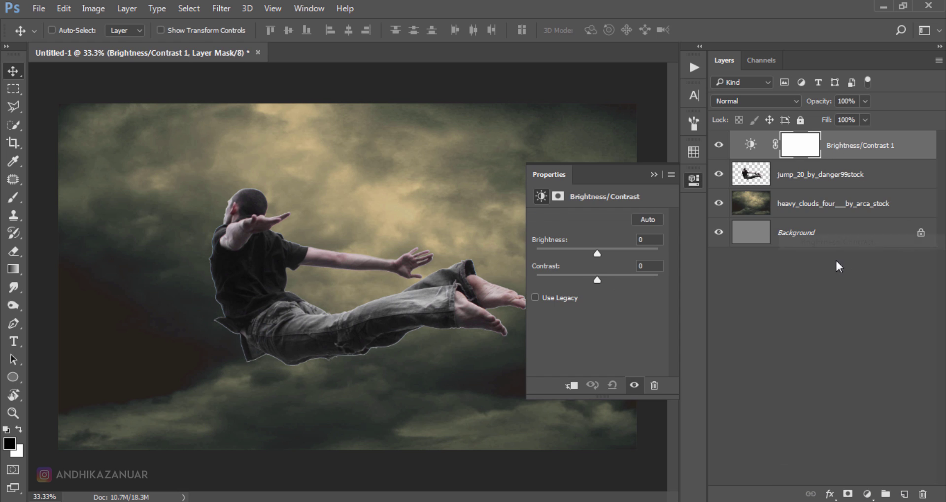
{"action": "left_click", "coordinate": [573, 385]}
{"action": "left_click_drag", "start_coordinate": [594, 258], "coordinate": [533, 257]}
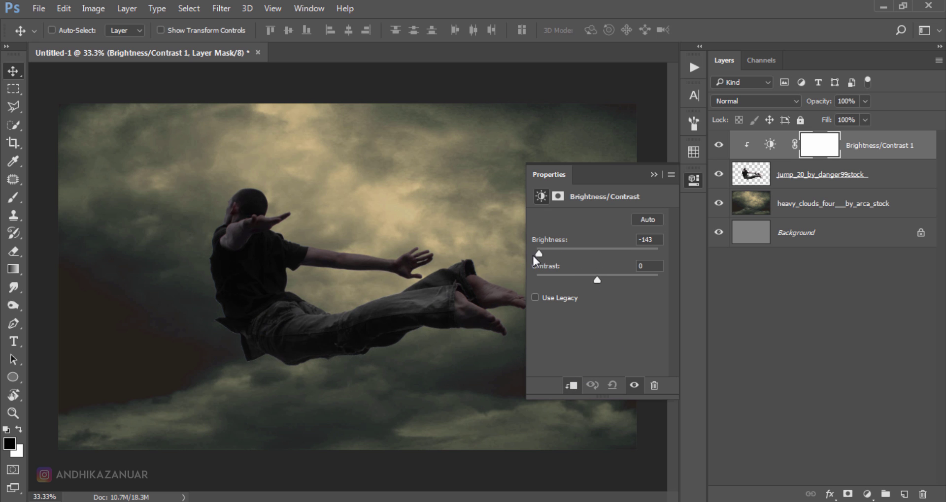
{"action": "left_click", "coordinate": [693, 181]}
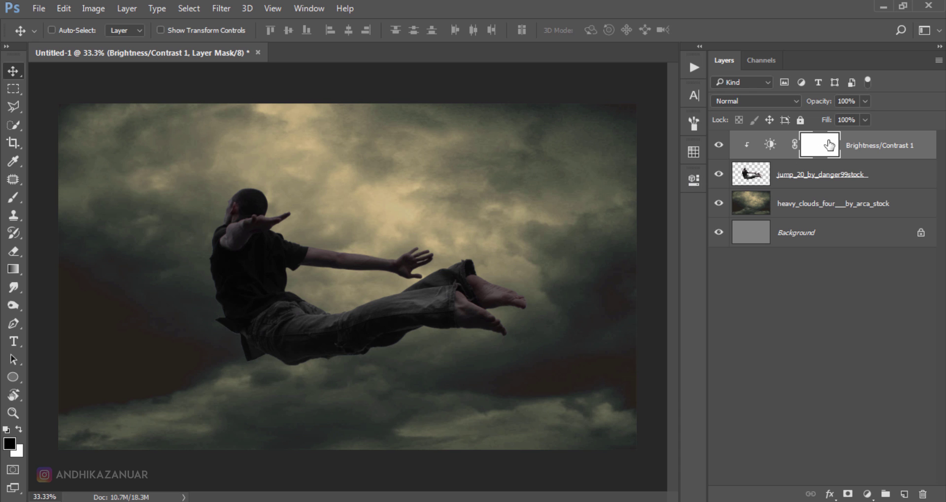
{"action": "key", "text": "ctrl+i"}
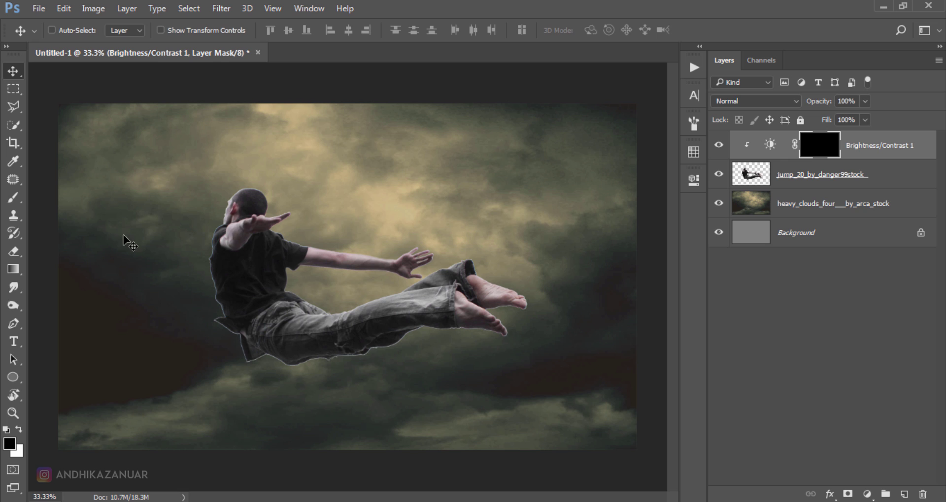
{"action": "left_click", "coordinate": [13, 198]}
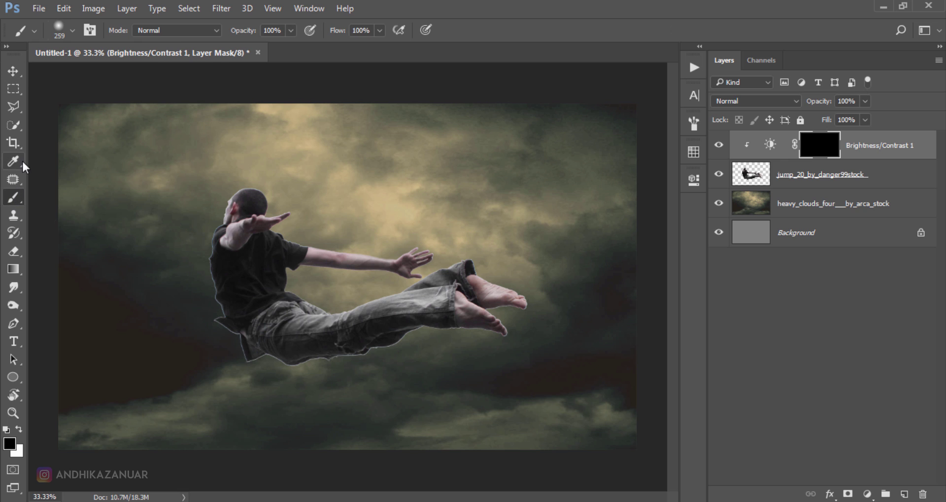
Step: Set up a soft round brush at 15% opacity with white as the foreground colour
{"action": "left_click", "coordinate": [59, 31]}
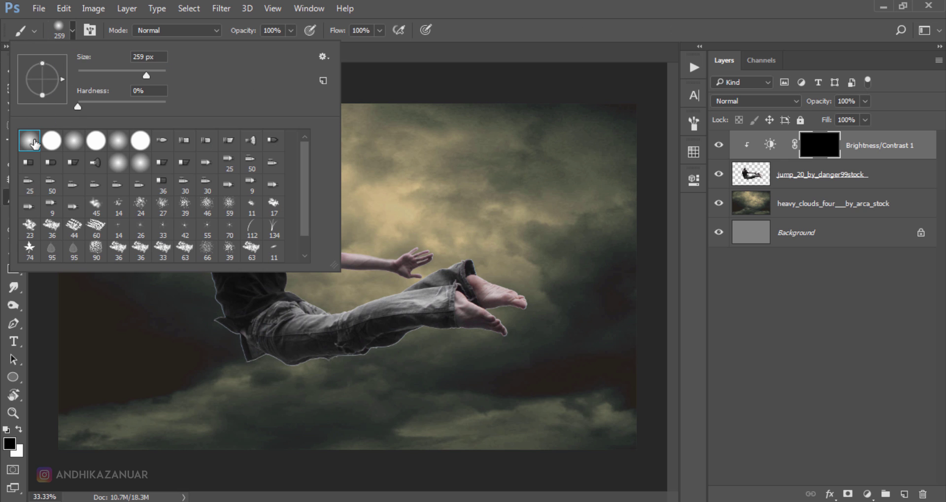
{"action": "left_click", "coordinate": [291, 30]}
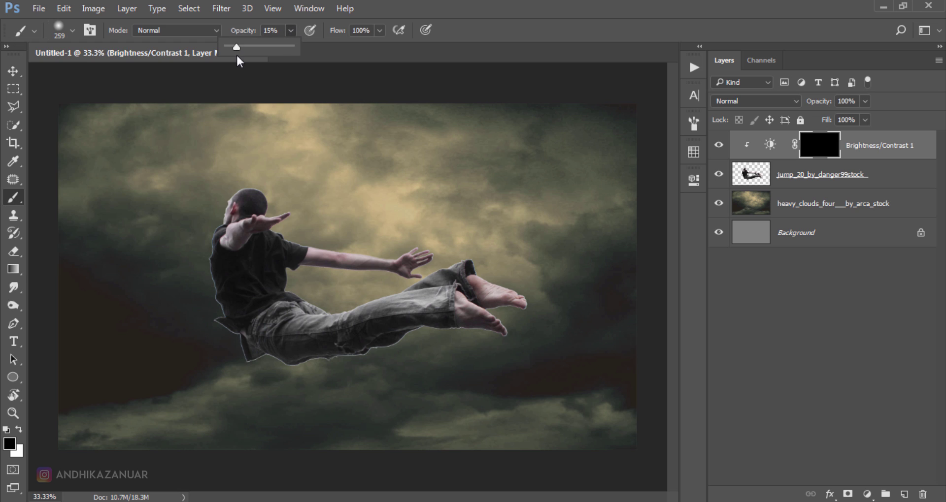
{"action": "left_click", "coordinate": [17, 428]}
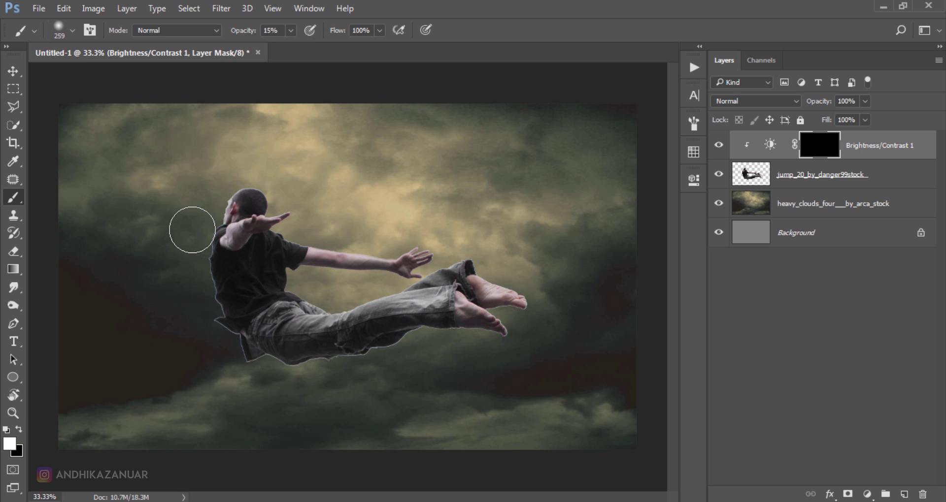
{"action": "key", "text": "bracketleft"}
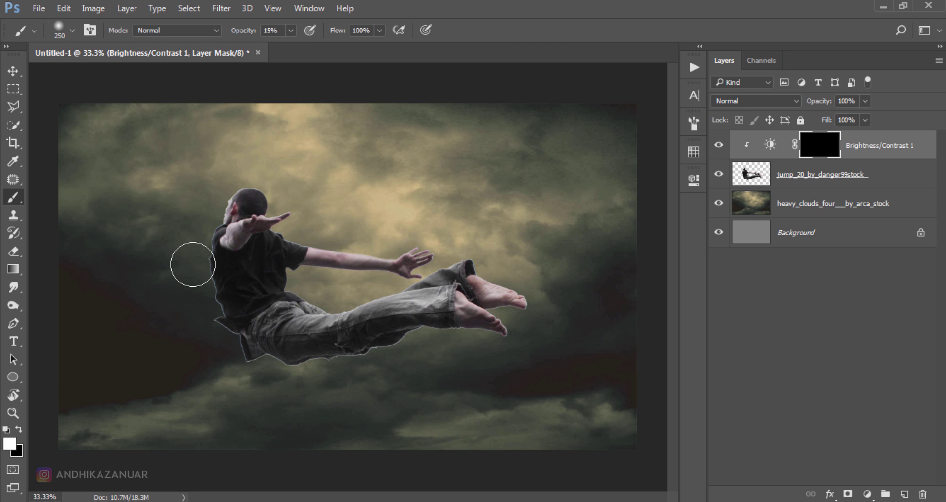
{"action": "scroll", "coordinate": [193, 265], "scroll_direction": "up", "scroll_amount": 1}
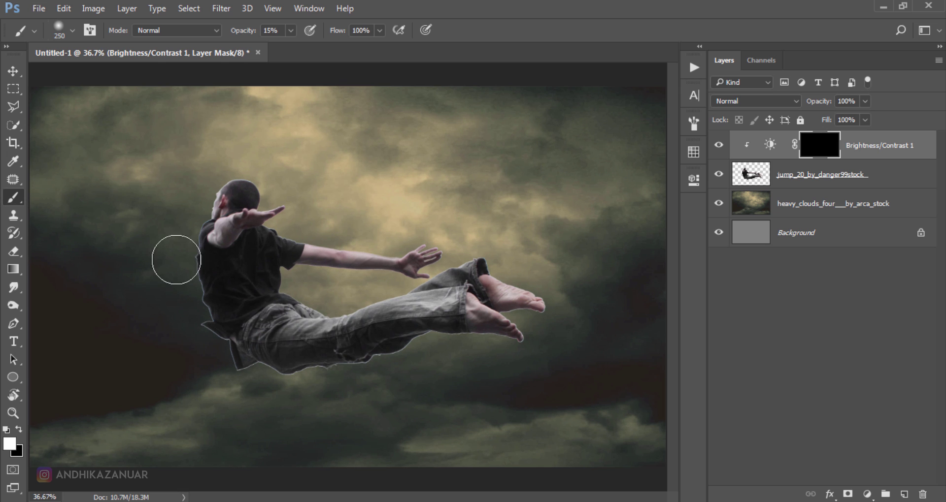
Step: Paint shadow onto the mask along the man's underside, torso, legs and feet
{"action": "mouse_move", "coordinate": [220, 355]}
{"action": "left_mouse_down"}
{"action": "mouse_move", "coordinate": [159, 303]}
{"action": "mouse_move", "coordinate": [245, 378]}
{"action": "mouse_move", "coordinate": [408, 359]}
{"action": "mouse_move", "coordinate": [398, 368]}
{"action": "mouse_move", "coordinate": [211, 380]}
{"action": "left_mouse_up"}
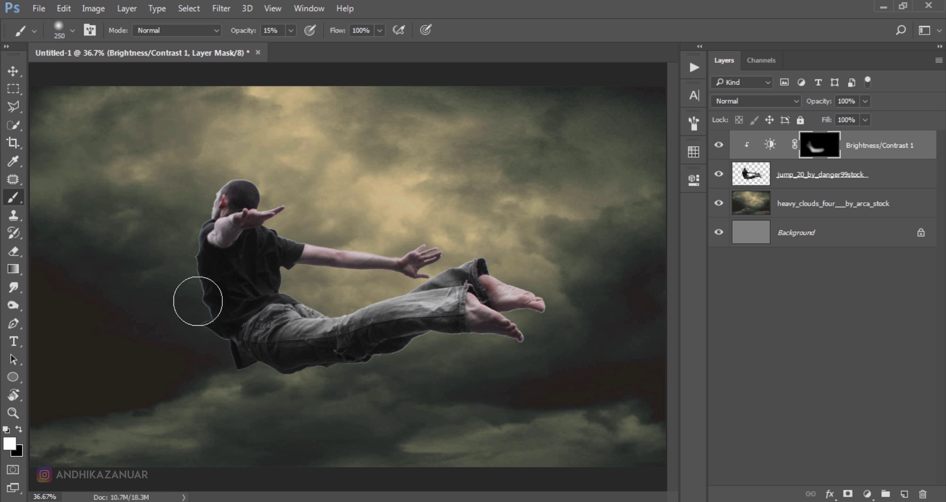
{"action": "mouse_move", "coordinate": [192, 320]}
{"action": "left_mouse_down"}
{"action": "mouse_move", "coordinate": [180, 255]}
{"action": "mouse_move", "coordinate": [169, 274]}
{"action": "left_mouse_up"}
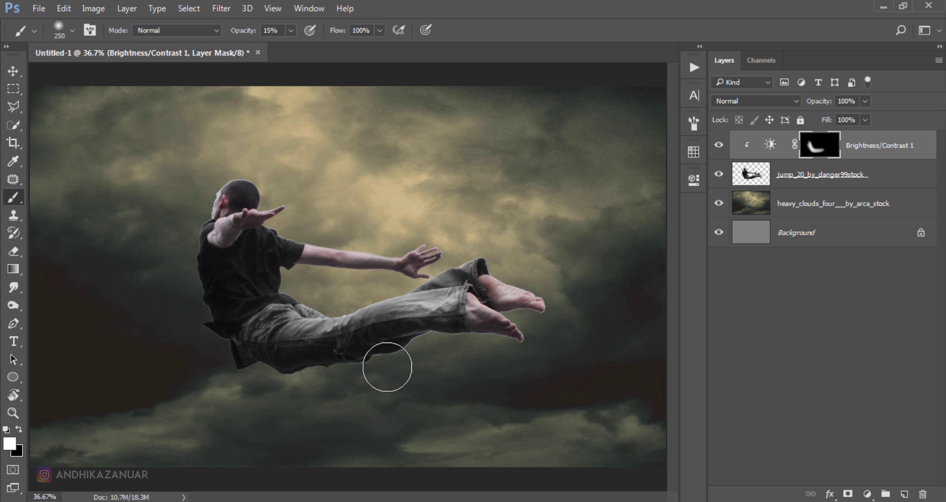
{"action": "left_click_drag", "start_coordinate": [459, 346], "coordinate": [521, 359]}
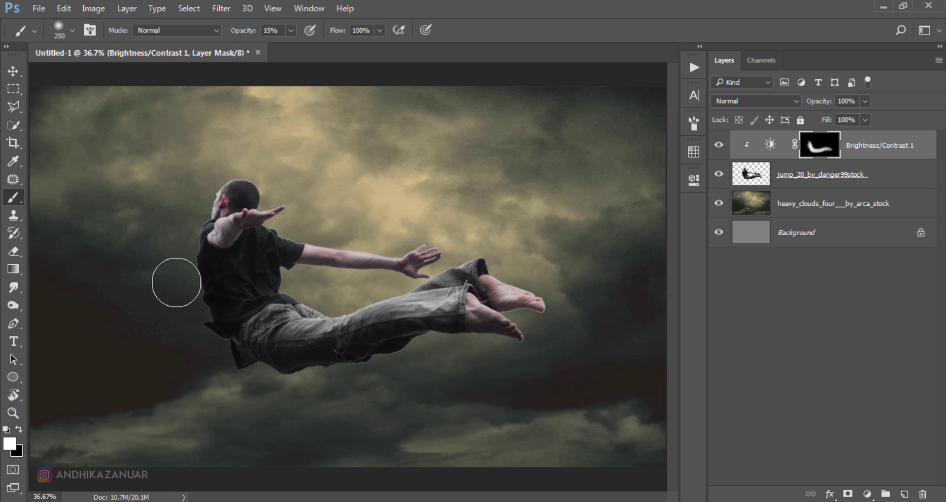
{"action": "key", "text": "bracketleft"}
{"action": "key", "text": "bracketleft"}
{"action": "key", "text": "bracketleft"}
{"action": "left_click_drag", "start_coordinate": [514, 316], "coordinate": [549, 317]}
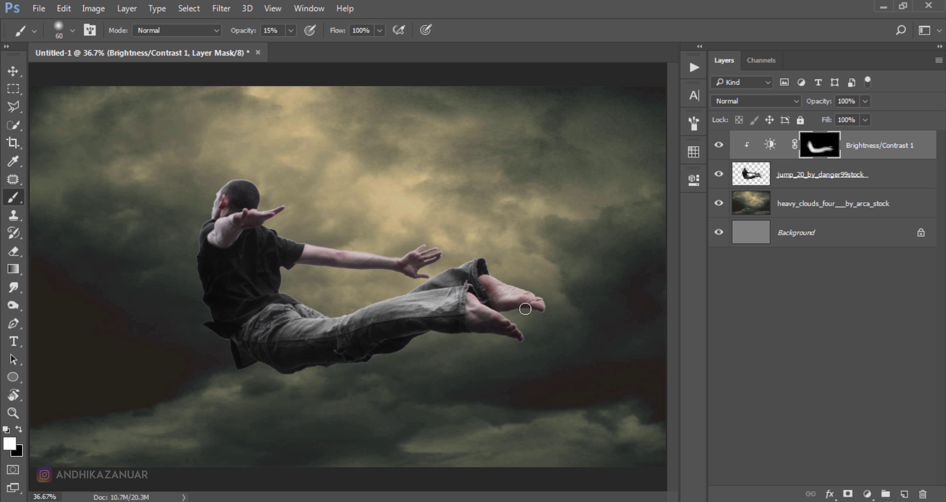
{"action": "key", "text": "bracketright"}
{"action": "key", "text": "bracketright"}
{"action": "key", "text": "bracketright"}
Step: Toggle the Brightness/Contrast layer off and on to compare, then select the adjustment itself
{"action": "left_click", "coordinate": [14, 73]}
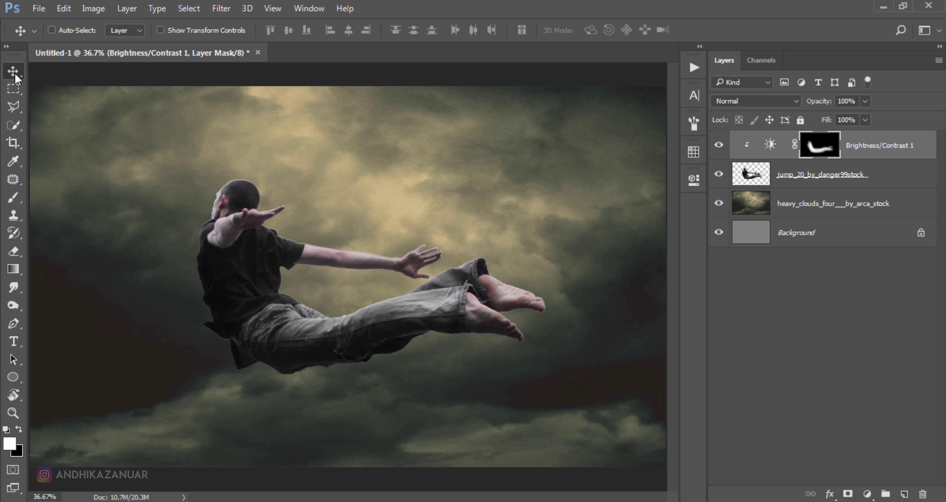
{"action": "left_click", "coordinate": [714, 150]}
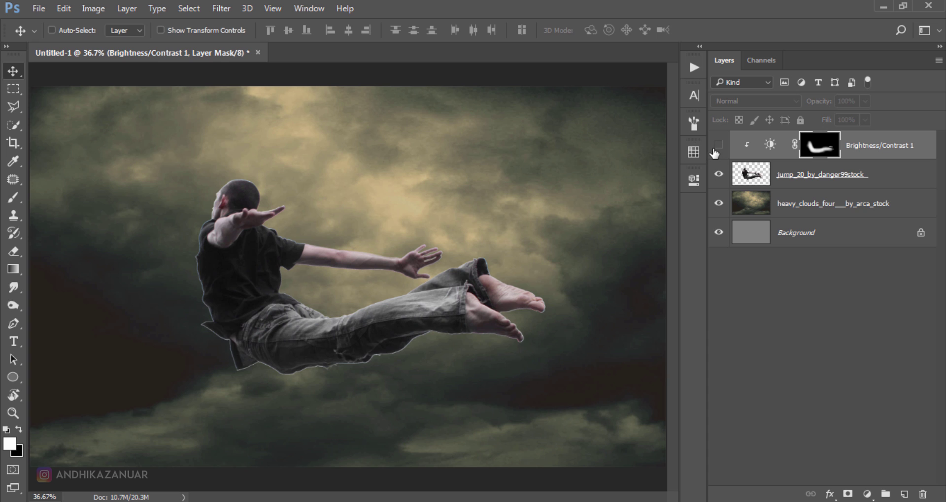
{"action": "left_click", "coordinate": [715, 150]}
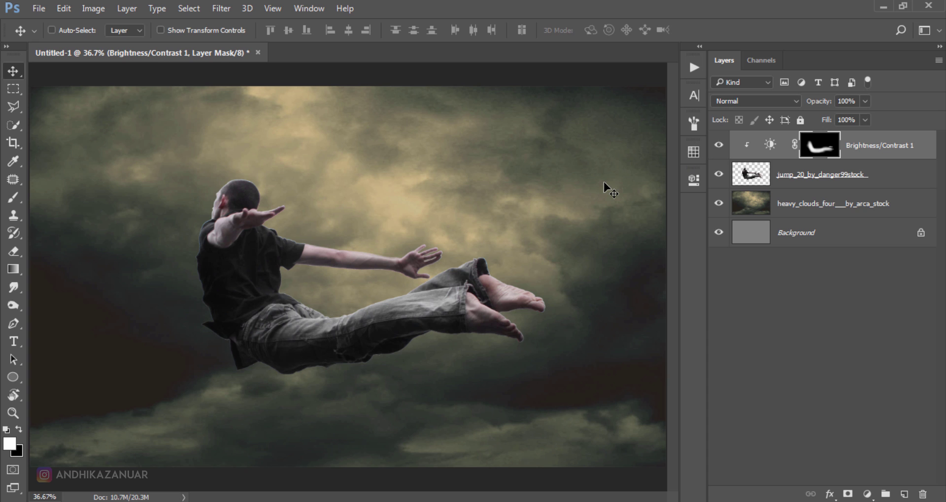
{"action": "scroll", "coordinate": [604, 181], "scroll_direction": "down", "scroll_amount": 1}
{"action": "left_click", "coordinate": [875, 151]}
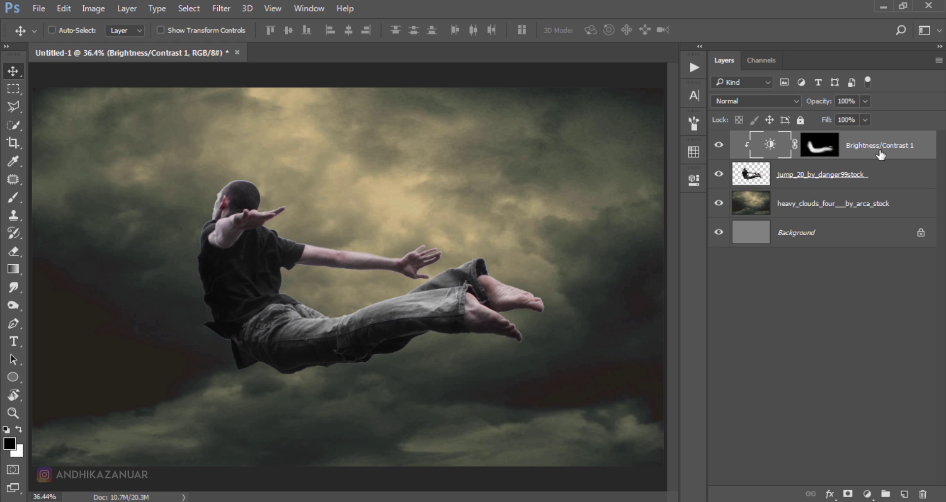
Step: Add a new layer clipped to the man and name it 'light 1'
{"action": "left_click", "coordinate": [904, 494]}
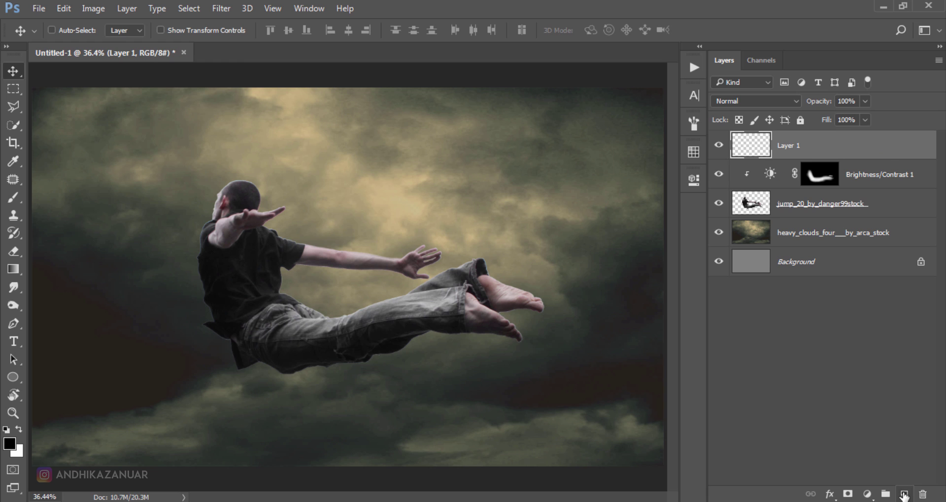
{"action": "right_click", "coordinate": [814, 159]}
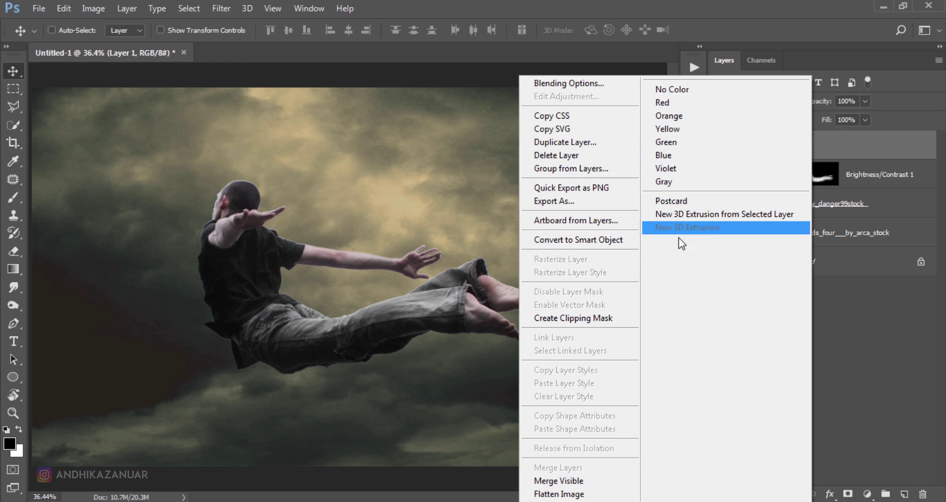
{"action": "left_click", "coordinate": [614, 319]}
{"action": "double_click", "coordinate": [808, 146]}
{"action": "type", "text": "light 1"}
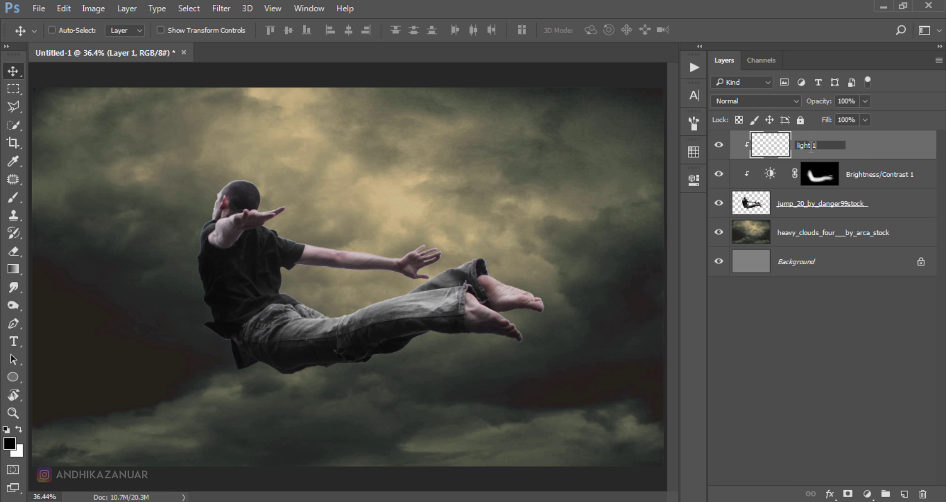
{"action": "key", "text": "Return"}
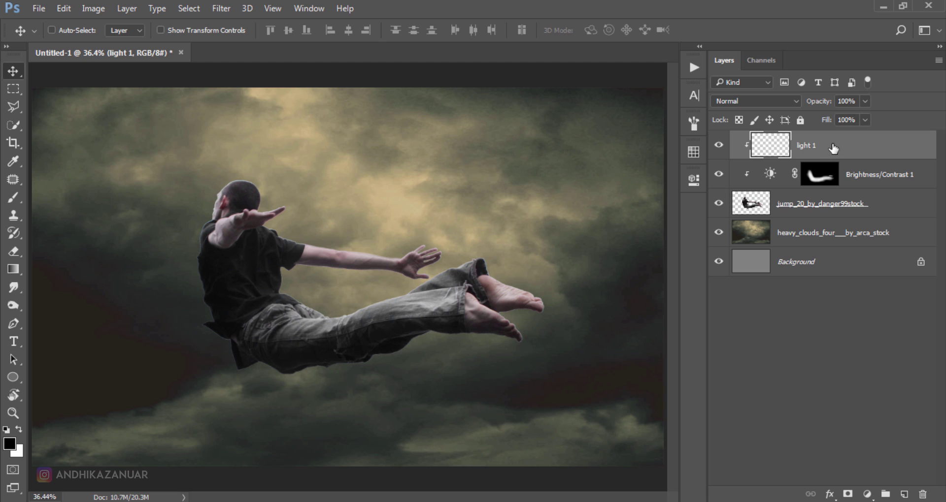
{"action": "left_click", "coordinate": [19, 201]}
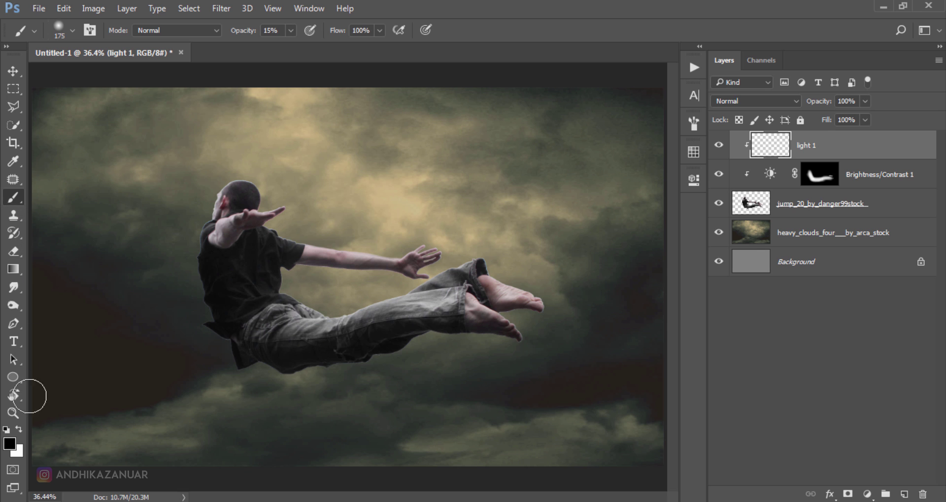
Step: Set the foreground colour to orange #fd630b and the brush opacity to 10%
{"action": "left_click", "coordinate": [10, 445]}
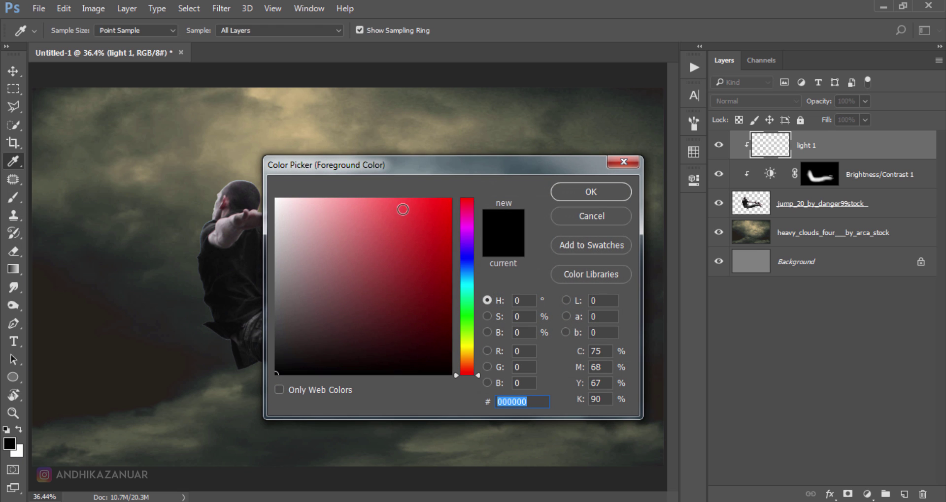
{"action": "left_click_drag", "start_coordinate": [396, 168], "coordinate": [514, 203]}
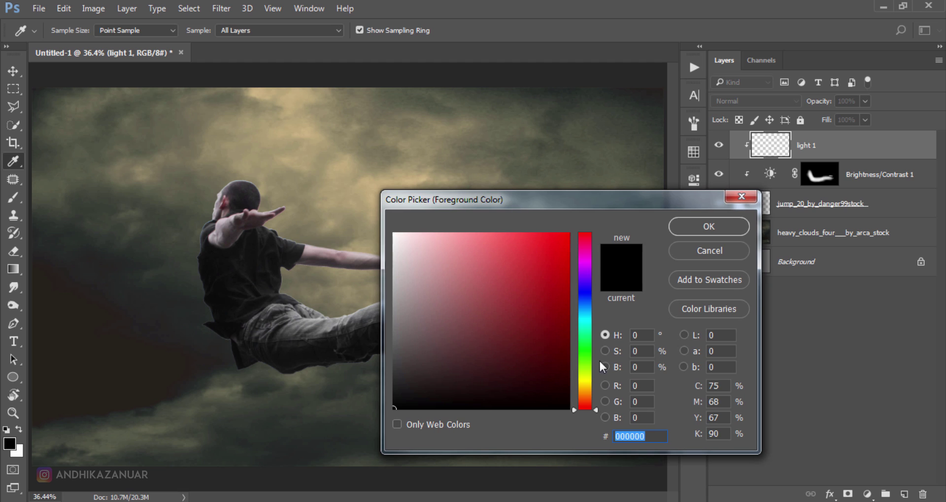
{"action": "type", "text": "fd"}
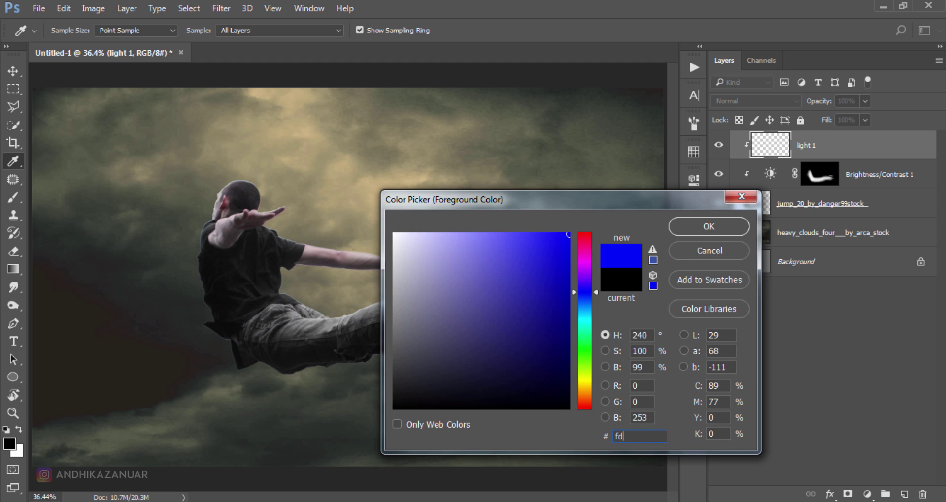
{"action": "type", "text": "63"}
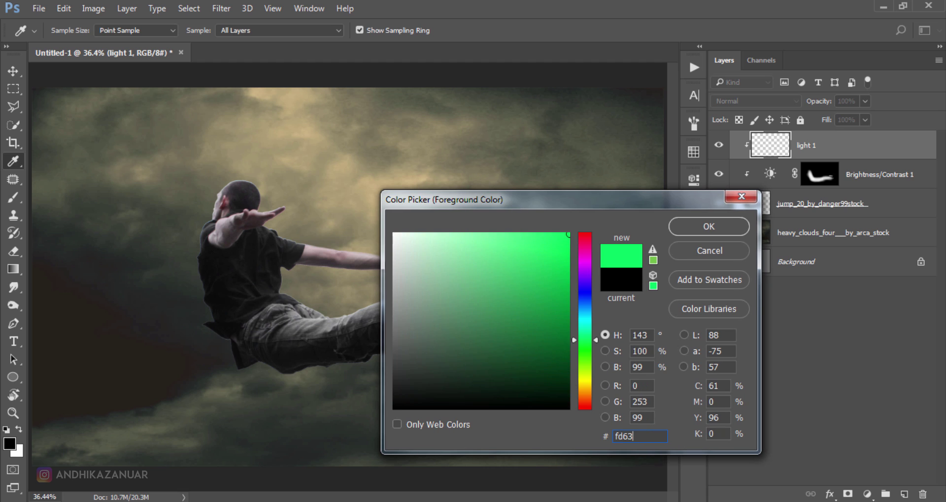
{"action": "type", "text": "0b"}
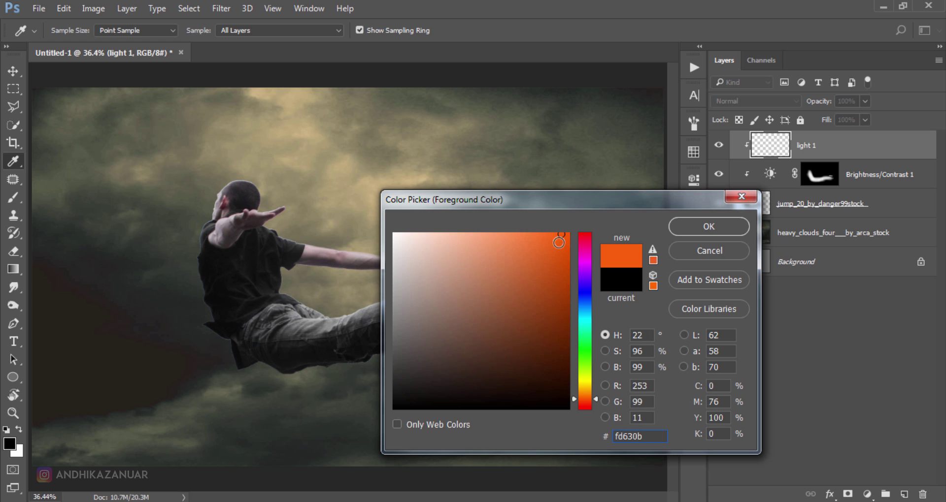
{"action": "left_click", "coordinate": [684, 227]}
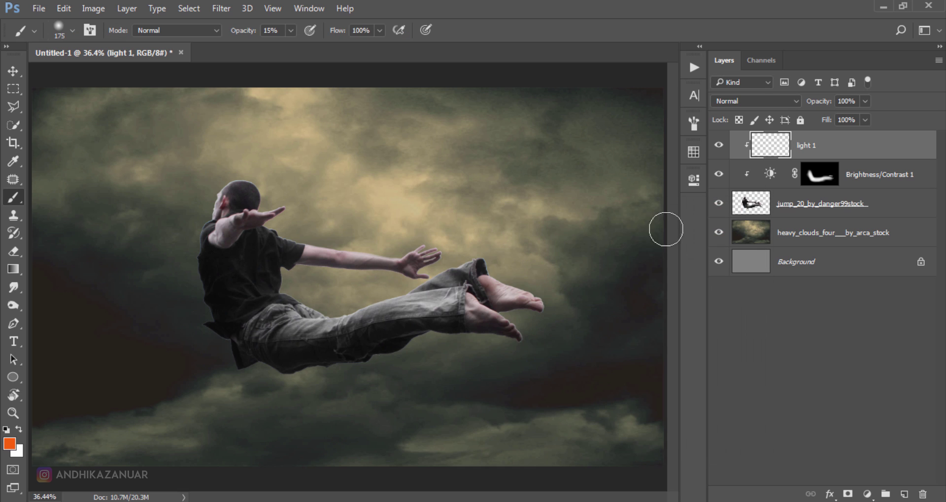
{"action": "left_click", "coordinate": [292, 30]}
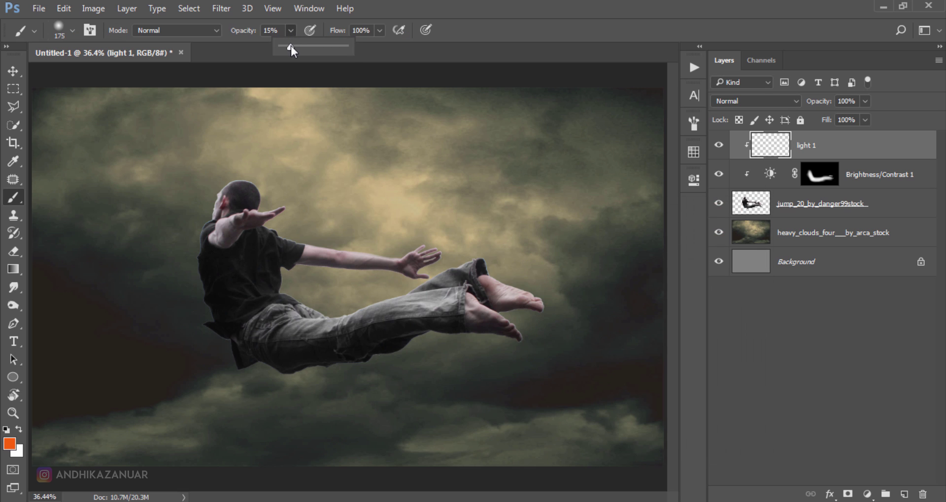
{"action": "left_click", "coordinate": [467, 22]}
Step: Paint orange glow over the man's waist and jeans on 'light 1', blended as Soft Light
{"action": "mouse_move", "coordinate": [288, 292]}
{"action": "left_mouse_down"}
{"action": "mouse_move", "coordinate": [309, 313]}
{"action": "mouse_move", "coordinate": [386, 305]}
{"action": "left_mouse_up"}
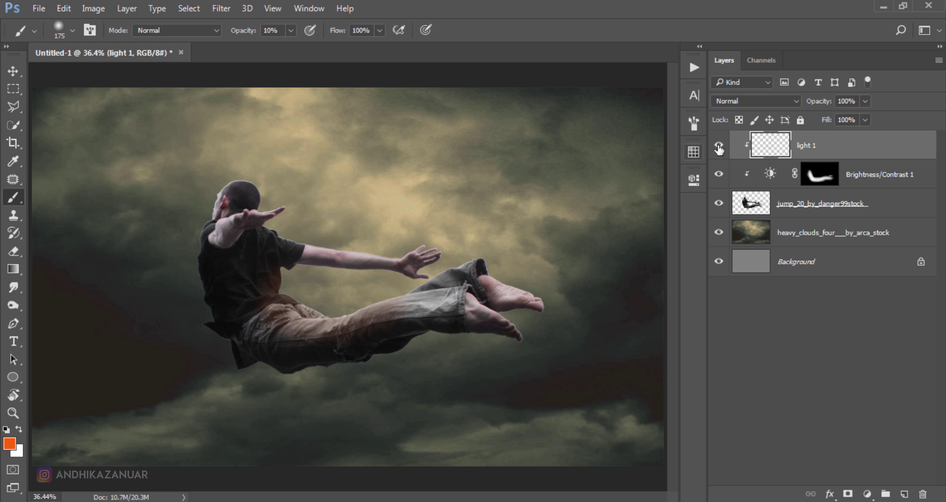
{"action": "left_click", "coordinate": [755, 101]}
{"action": "left_click", "coordinate": [726, 246]}
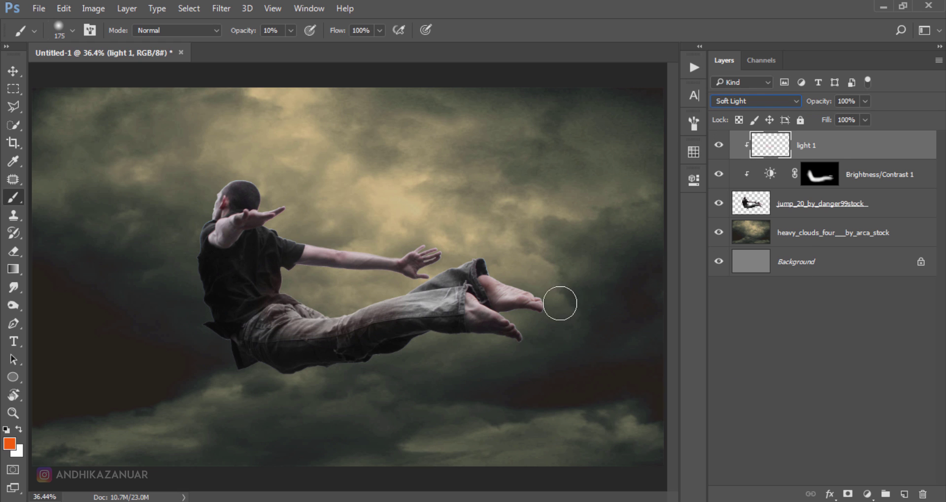
{"action": "mouse_move", "coordinate": [366, 296]}
{"action": "left_mouse_down"}
{"action": "mouse_move", "coordinate": [456, 287]}
{"action": "mouse_move", "coordinate": [254, 281]}
{"action": "mouse_move", "coordinate": [374, 275]}
{"action": "mouse_move", "coordinate": [291, 303]}
{"action": "mouse_move", "coordinate": [264, 253]}
{"action": "mouse_move", "coordinate": [260, 313]}
{"action": "mouse_move", "coordinate": [325, 320]}
{"action": "mouse_move", "coordinate": [264, 332]}
{"action": "mouse_move", "coordinate": [259, 275]}
{"action": "mouse_move", "coordinate": [285, 321]}
{"action": "mouse_move", "coordinate": [386, 301]}
{"action": "mouse_move", "coordinate": [450, 269]}
{"action": "mouse_move", "coordinate": [378, 299]}
{"action": "mouse_move", "coordinate": [435, 292]}
{"action": "mouse_move", "coordinate": [260, 281]}
{"action": "mouse_move", "coordinate": [276, 291]}
{"action": "mouse_move", "coordinate": [224, 260]}
{"action": "mouse_move", "coordinate": [268, 244]}
{"action": "mouse_move", "coordinate": [258, 270]}
{"action": "mouse_move", "coordinate": [300, 299]}
{"action": "mouse_move", "coordinate": [318, 293]}
{"action": "mouse_move", "coordinate": [222, 230]}
{"action": "left_mouse_up"}
Step: Add a clipped 'light 2' layer in Overlay mode and paint brighter orange over the torso and hips
{"action": "left_click", "coordinate": [904, 492]}
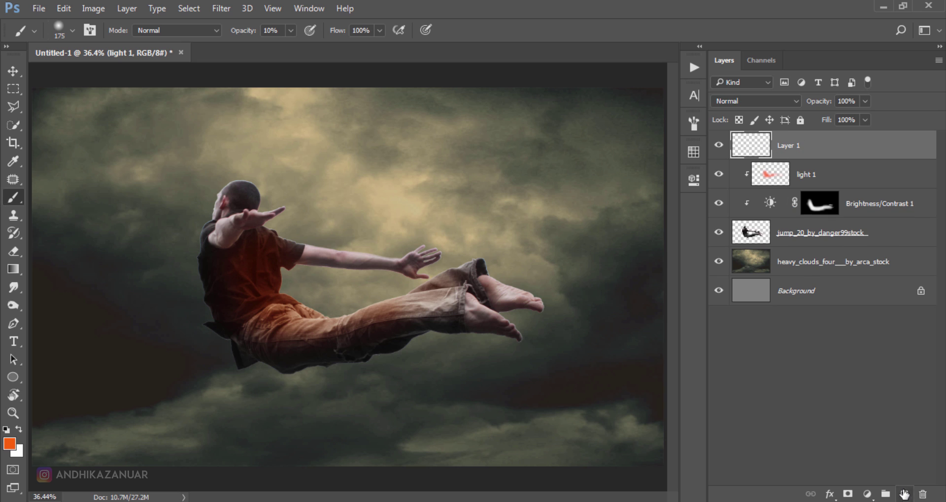
{"action": "right_click", "coordinate": [813, 156]}
{"action": "left_click", "coordinate": [610, 321]}
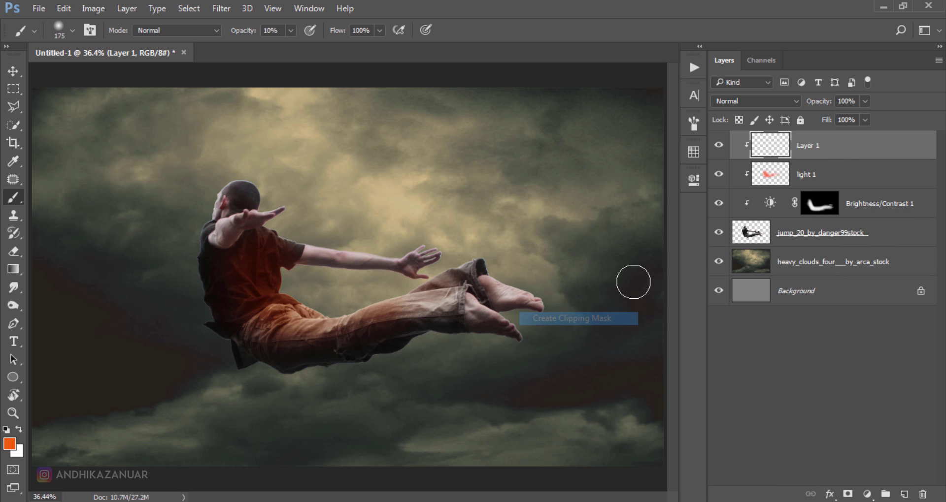
{"action": "double_click", "coordinate": [806, 146]}
{"action": "type", "text": "light 2"}
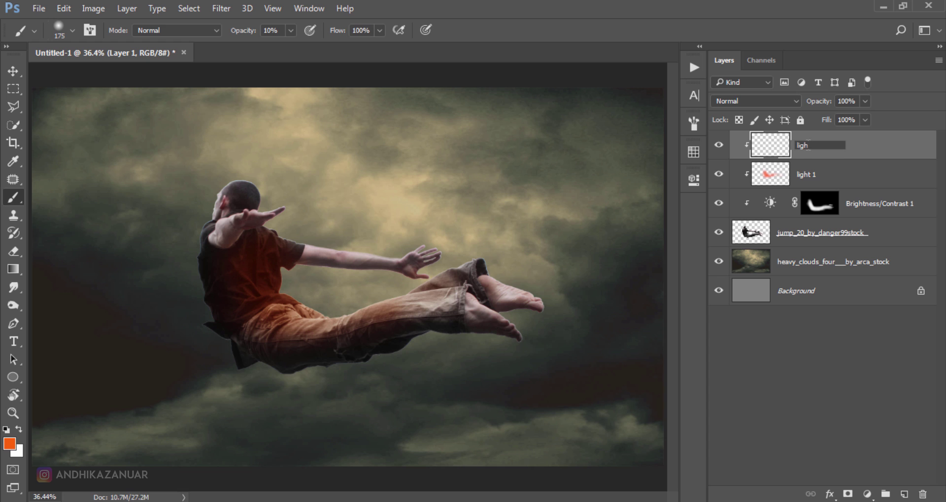
{"action": "key", "text": "Return"}
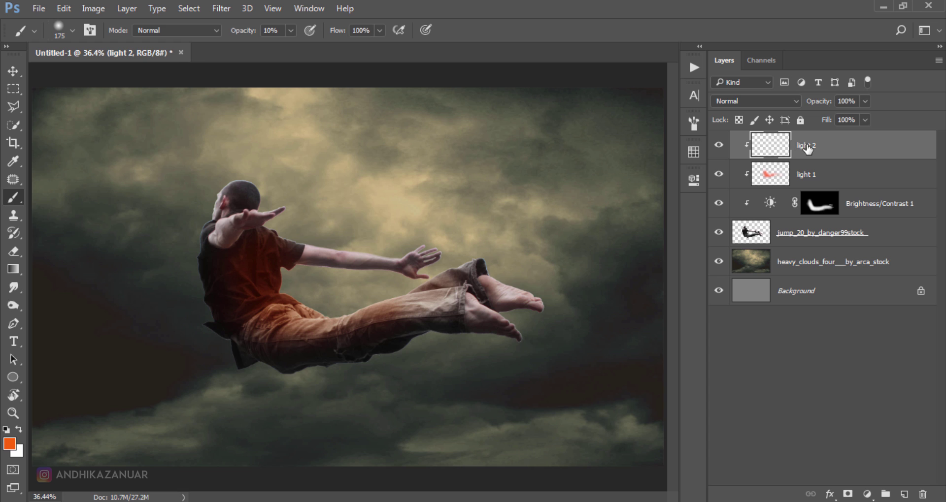
{"action": "left_click", "coordinate": [759, 101]}
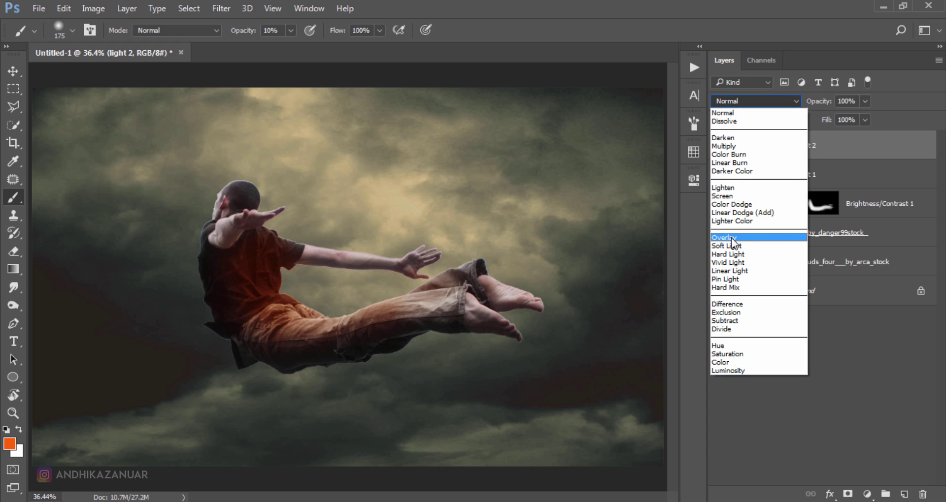
{"action": "left_click", "coordinate": [732, 242]}
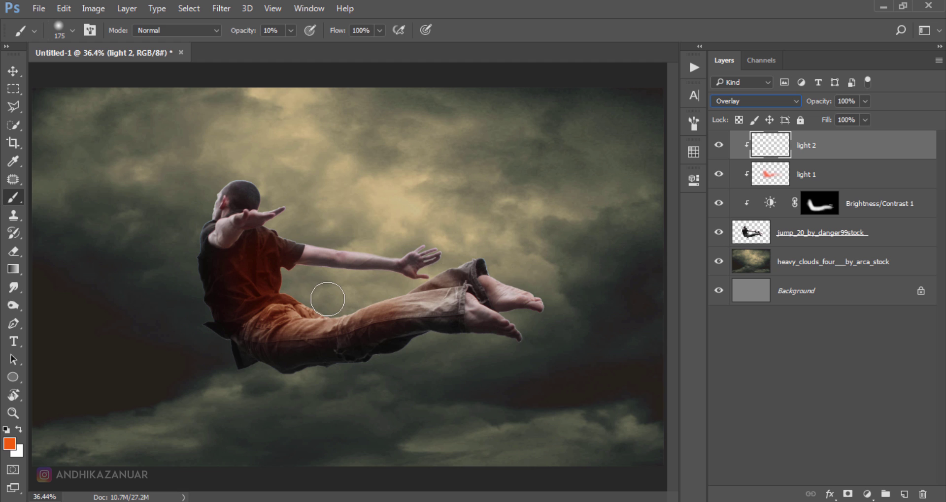
{"action": "mouse_move", "coordinate": [301, 303]}
{"action": "left_mouse_down"}
{"action": "mouse_move", "coordinate": [252, 252]}
{"action": "mouse_move", "coordinate": [276, 301]}
{"action": "mouse_move", "coordinate": [310, 310]}
{"action": "mouse_move", "coordinate": [276, 298]}
{"action": "mouse_move", "coordinate": [367, 300]}
{"action": "mouse_move", "coordinate": [256, 308]}
{"action": "mouse_move", "coordinate": [248, 286]}
{"action": "mouse_move", "coordinate": [276, 290]}
{"action": "mouse_move", "coordinate": [309, 269]}
{"action": "mouse_move", "coordinate": [396, 287]}
{"action": "mouse_move", "coordinate": [364, 306]}
{"action": "mouse_move", "coordinate": [269, 308]}
{"action": "mouse_move", "coordinate": [268, 317]}
{"action": "mouse_move", "coordinate": [251, 283]}
{"action": "mouse_move", "coordinate": [261, 274]}
{"action": "mouse_move", "coordinate": [233, 233]}
{"action": "mouse_move", "coordinate": [321, 296]}
{"action": "mouse_move", "coordinate": [281, 271]}
{"action": "mouse_move", "coordinate": [352, 294]}
{"action": "left_mouse_up"}
Step: Open the '_original' fire sparks image into the composite
{"action": "left_click", "coordinate": [14, 72]}
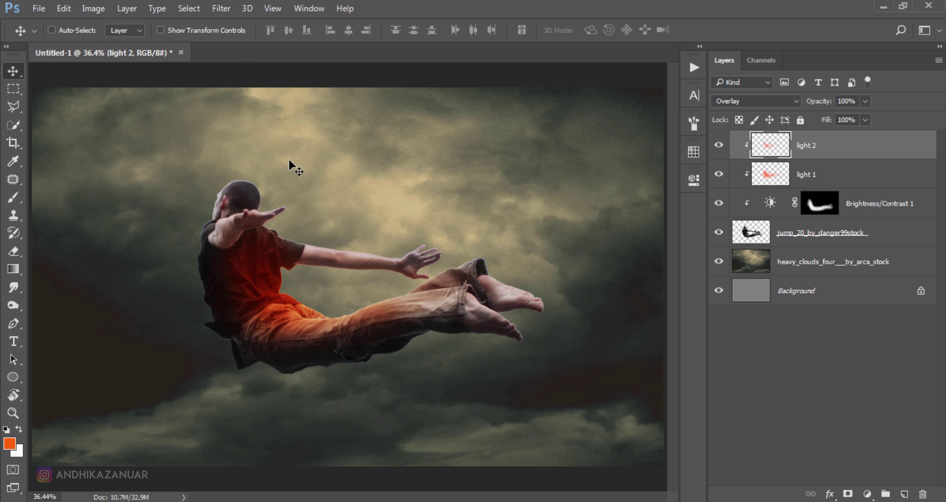
{"action": "left_click", "coordinate": [39, 10]}
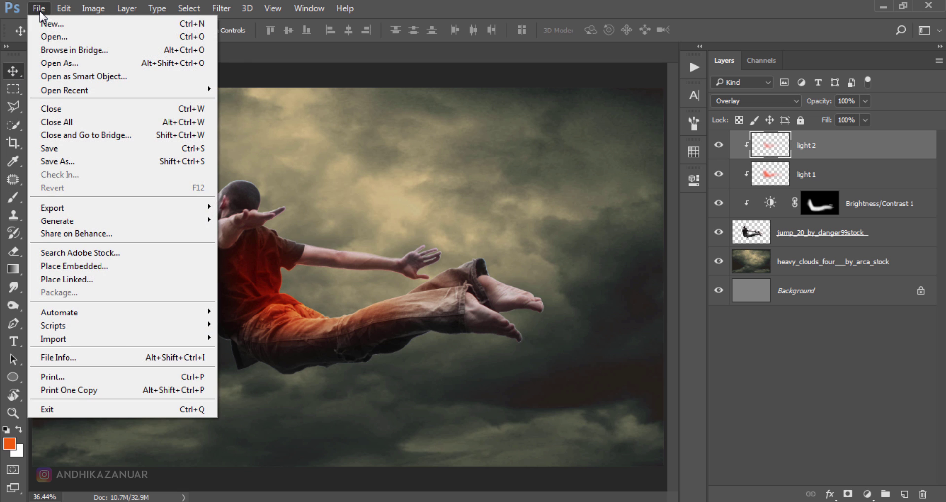
{"action": "left_click", "coordinate": [58, 36]}
{"action": "left_click", "coordinate": [163, 103]}
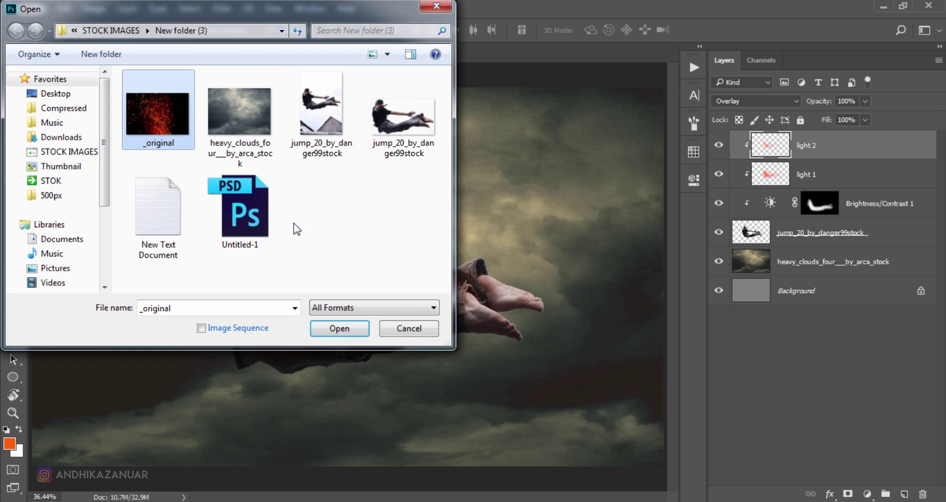
{"action": "left_click", "coordinate": [339, 328]}
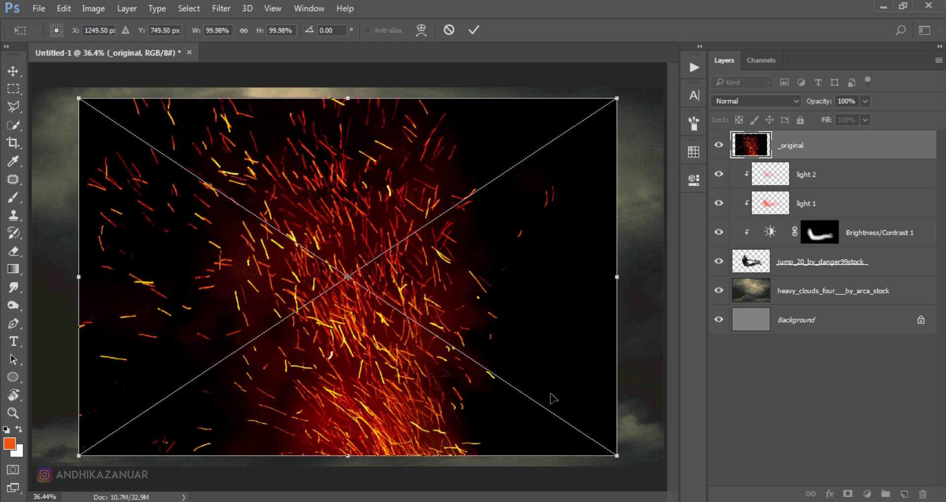
Step: Scale the sparks to about 68%, rotate them about 60°, set Screen blending and move them over the man
{"action": "left_click_drag", "start_coordinate": [617, 456], "coordinate": [499, 397]}
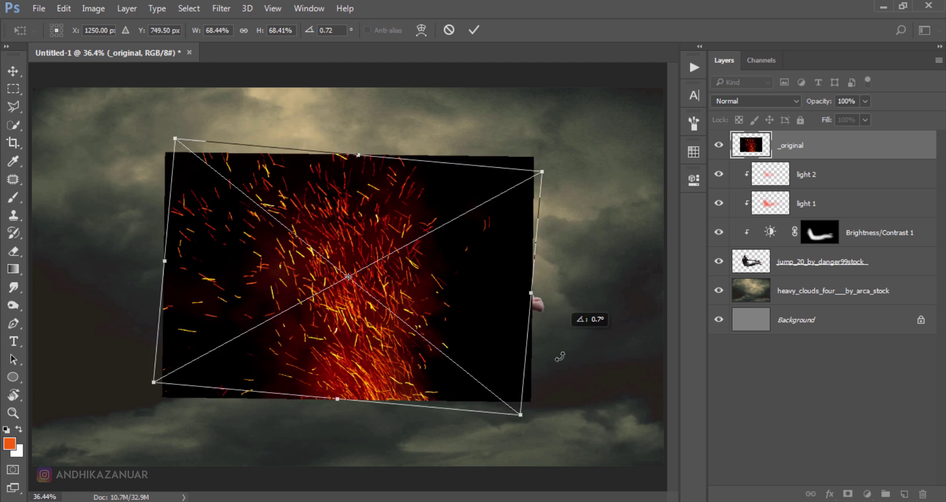
{"action": "left_click_drag", "start_coordinate": [556, 320], "coordinate": [424, 462]}
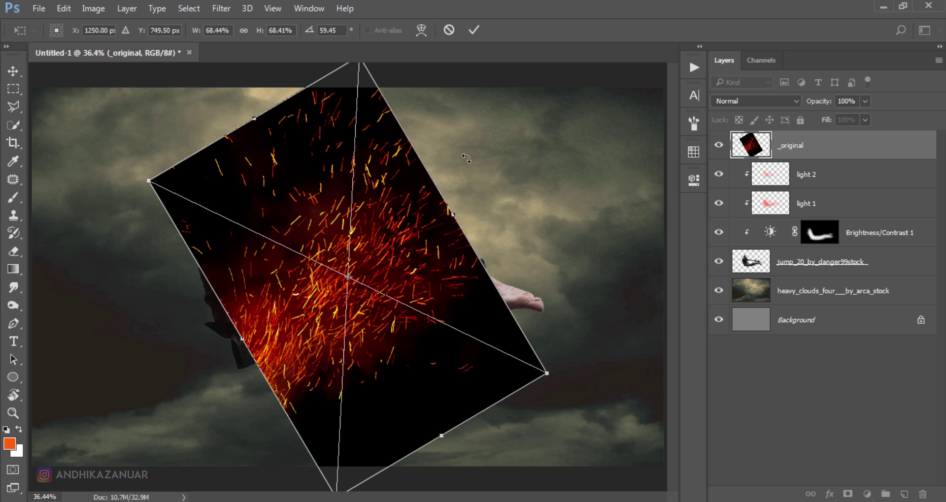
{"action": "left_click", "coordinate": [475, 29]}
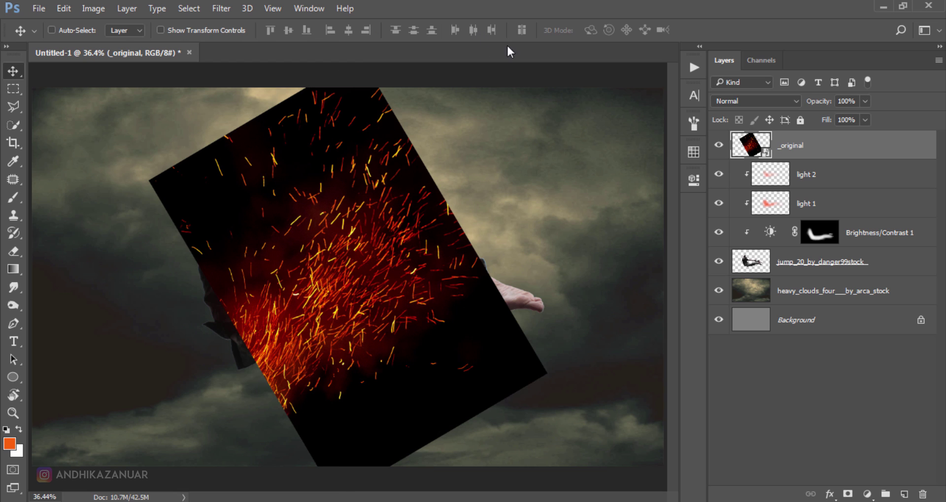
{"action": "left_click", "coordinate": [739, 102]}
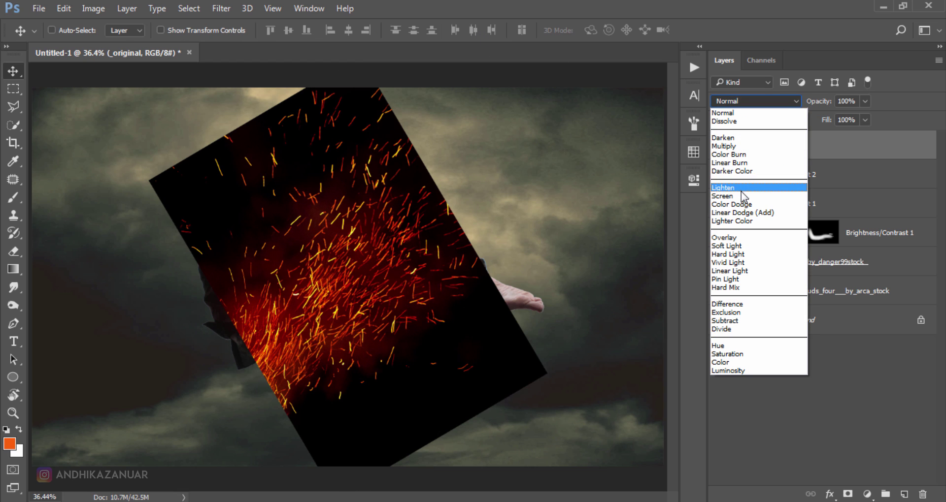
{"action": "left_click", "coordinate": [734, 188]}
{"action": "left_click_drag", "start_coordinate": [391, 291], "coordinate": [374, 265]}
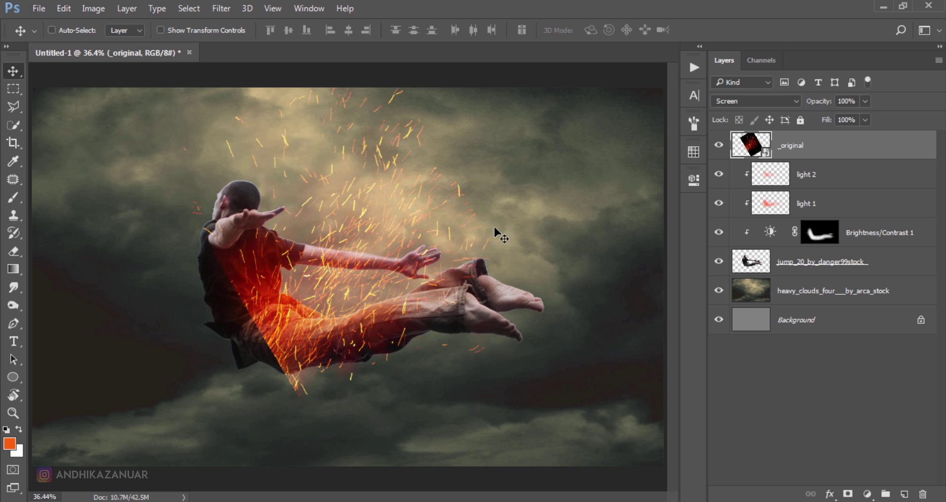
Step: Rasterize the sparks layer, scale it to about 75%, rotate it about 24° and shift it slightly left
{"action": "right_click", "coordinate": [819, 152]}
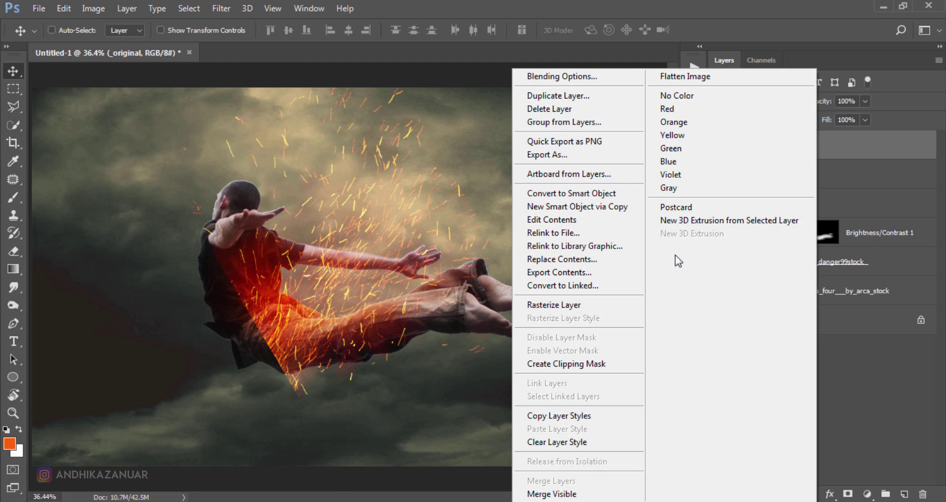
{"action": "left_click", "coordinate": [611, 306]}
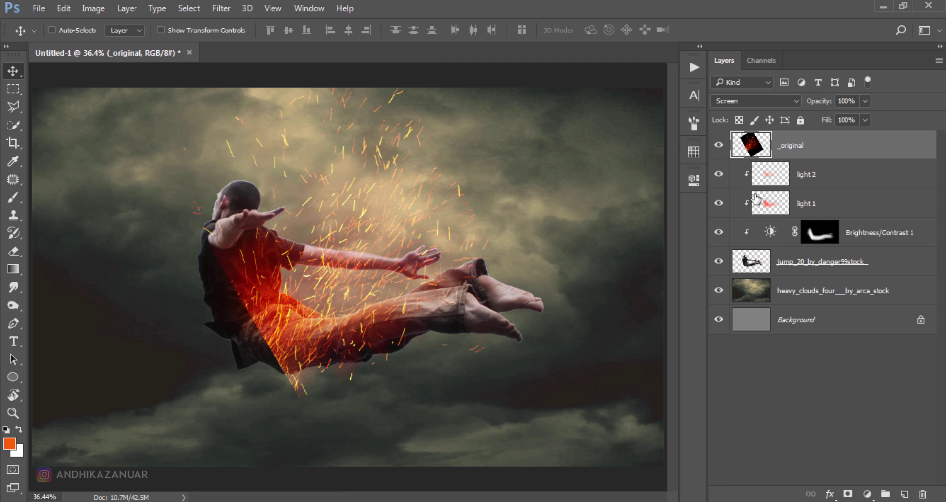
{"action": "key", "text": "ctrl+t"}
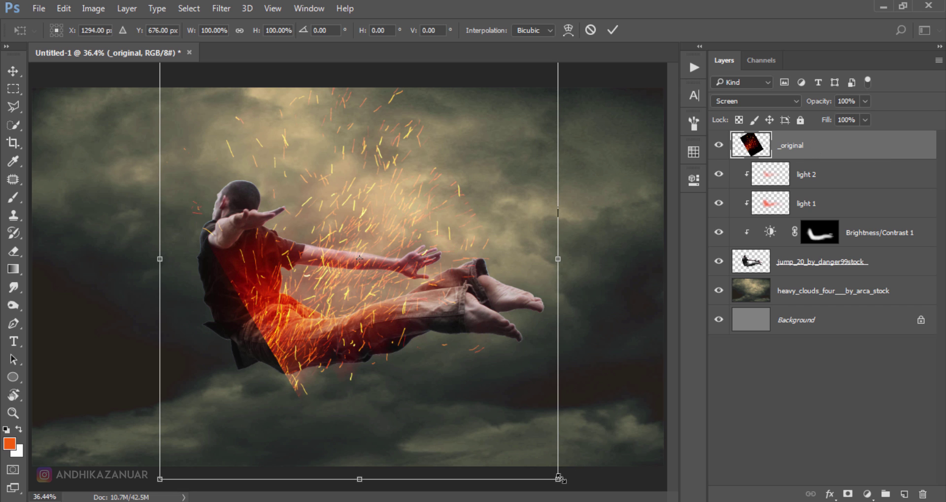
{"action": "left_click_drag", "start_coordinate": [558, 479], "coordinate": [507, 423]}
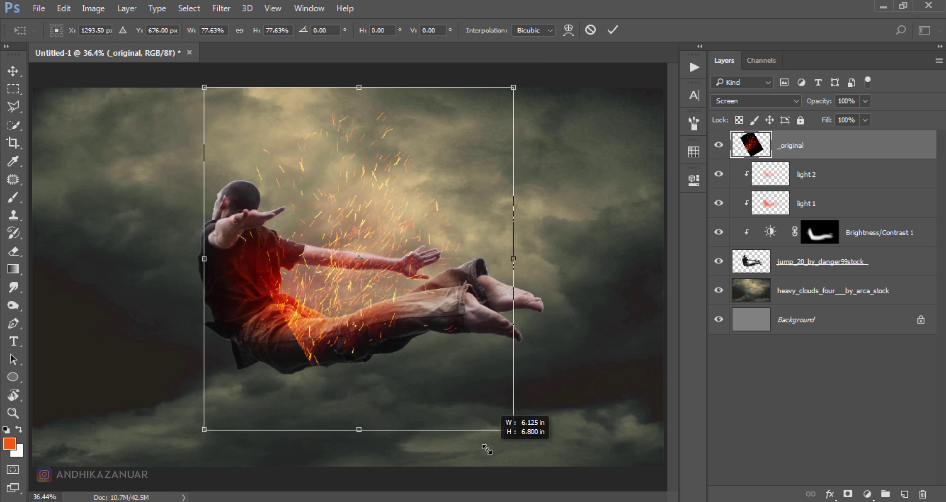
{"action": "left_click_drag", "start_coordinate": [551, 321], "coordinate": [559, 364]}
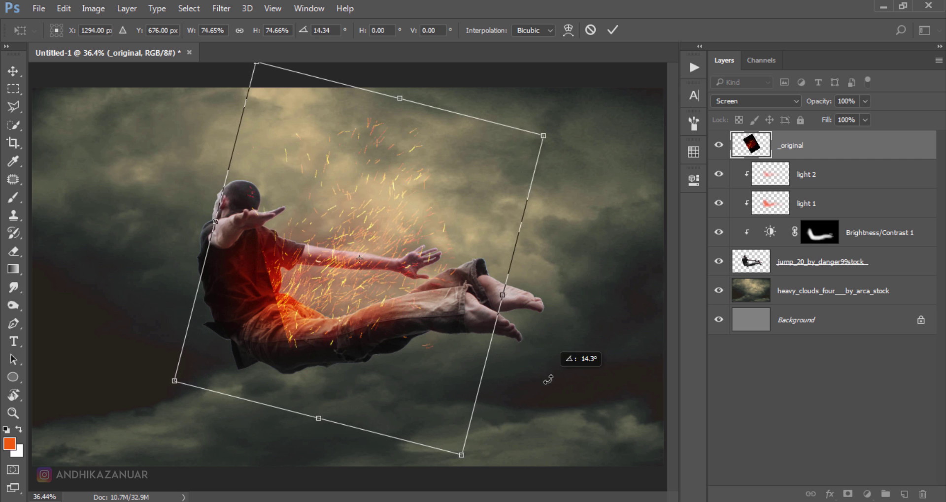
{"action": "left_click_drag", "start_coordinate": [407, 313], "coordinate": [391, 317]}
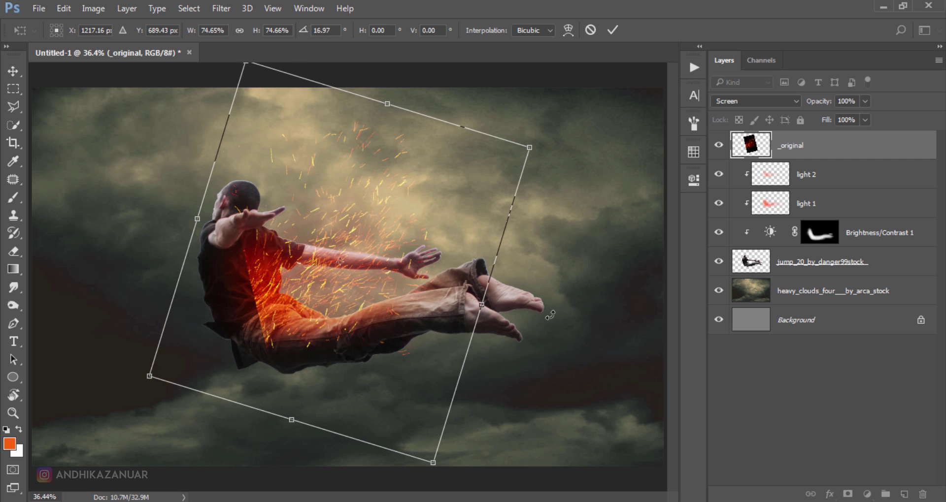
{"action": "left_click_drag", "start_coordinate": [567, 317], "coordinate": [574, 347]}
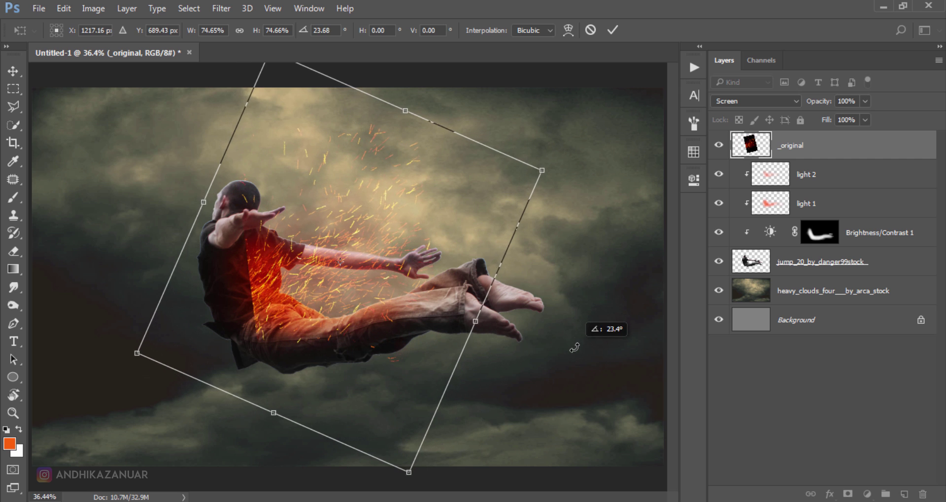
{"action": "left_click_drag", "start_coordinate": [453, 313], "coordinate": [447, 314]}
{"action": "left_click", "coordinate": [611, 31]}
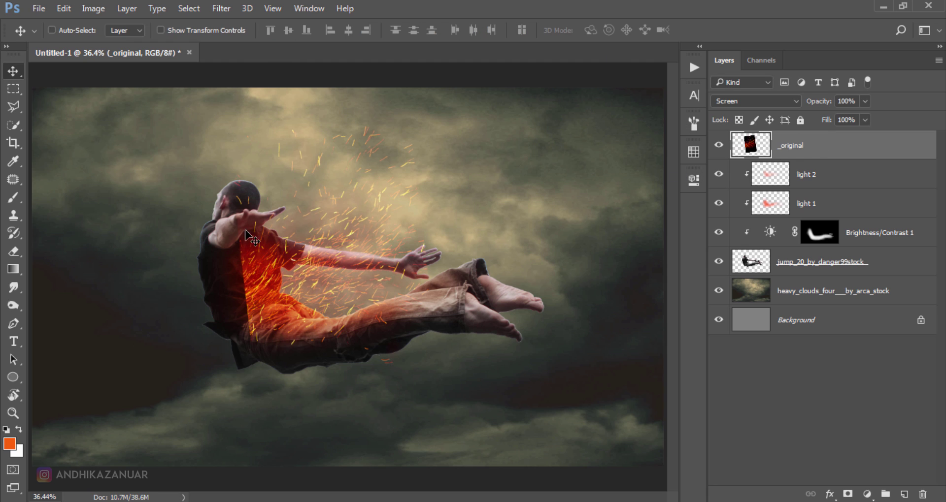
Step: Set up the Eraser with a soft round tip at 26% opacity
{"action": "left_click", "coordinate": [20, 253]}
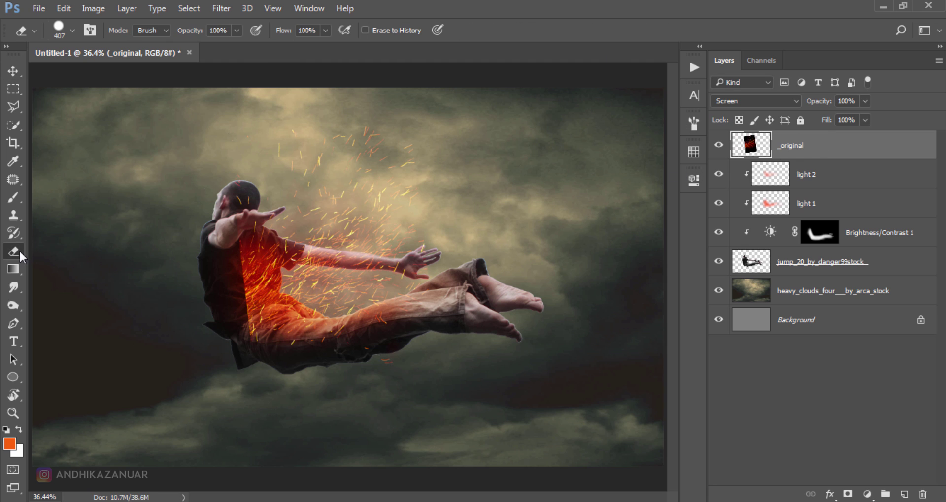
{"action": "left_click", "coordinate": [72, 30]}
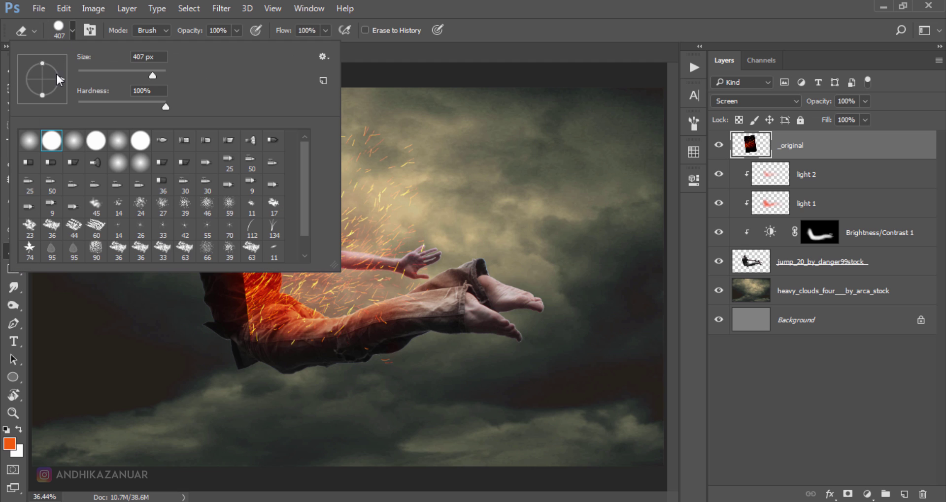
{"action": "left_click", "coordinate": [28, 141]}
{"action": "left_click", "coordinate": [238, 30]}
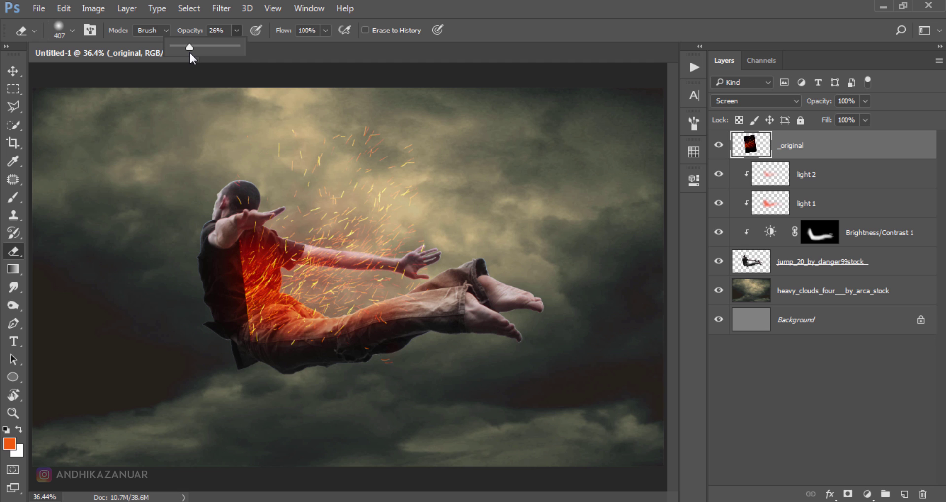
{"action": "left_click", "coordinate": [412, 49]}
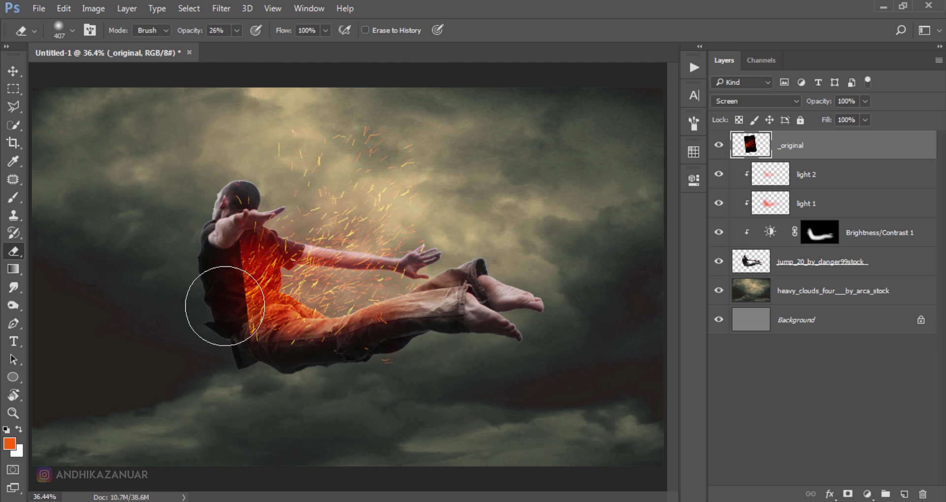
Step: Erase parts of the orange glow on the man's back and the stray sparks in the upper clouds
{"action": "mouse_move", "coordinate": [225, 340]}
{"action": "left_mouse_down"}
{"action": "mouse_move", "coordinate": [236, 359]}
{"action": "mouse_move", "coordinate": [328, 365]}
{"action": "mouse_move", "coordinate": [315, 390]}
{"action": "mouse_move", "coordinate": [257, 369]}
{"action": "mouse_move", "coordinate": [228, 331]}
{"action": "mouse_move", "coordinate": [243, 333]}
{"action": "mouse_move", "coordinate": [230, 253]}
{"action": "mouse_move", "coordinate": [215, 274]}
{"action": "mouse_move", "coordinate": [227, 312]}
{"action": "mouse_move", "coordinate": [250, 335]}
{"action": "left_mouse_up"}
{"action": "key", "text": "bracketleft"}
{"action": "key", "text": "bracketleft"}
{"action": "key", "text": "bracketleft"}
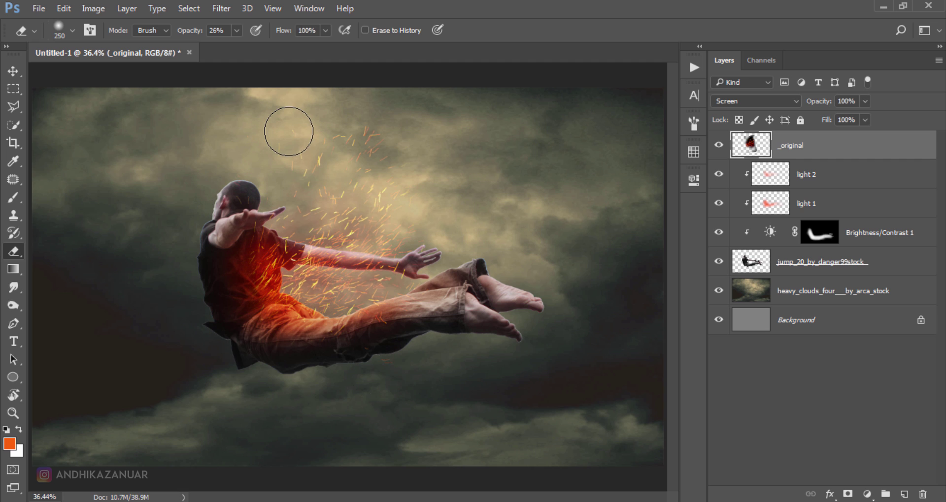
{"action": "left_click_drag", "start_coordinate": [374, 134], "coordinate": [419, 146]}
{"action": "left_click", "coordinate": [15, 70]}
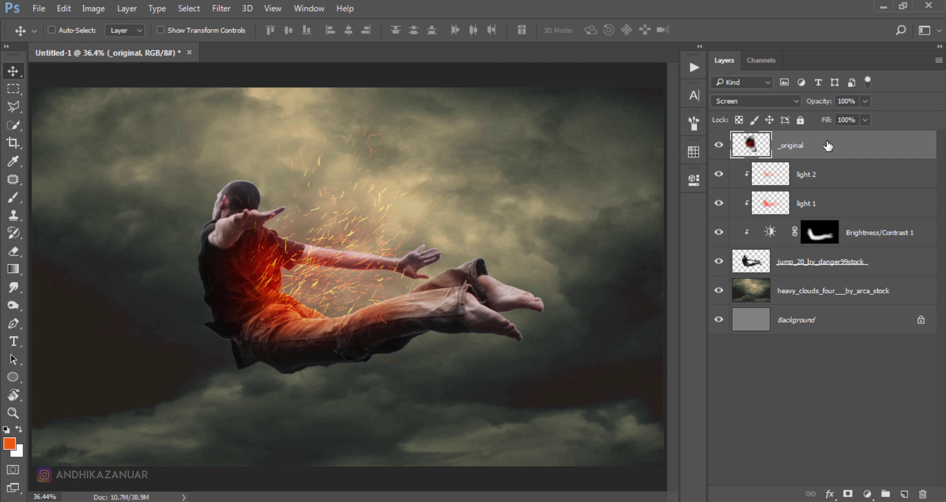
Step: Boost the glow layer's contrast with Levels, setting input levels to 68/1.00/214
{"action": "key", "text": "ctrl+l"}
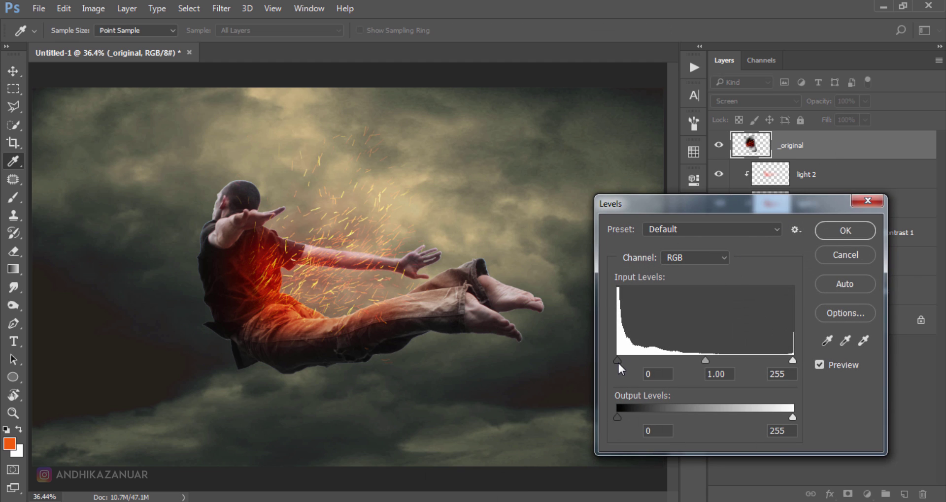
{"action": "left_click_drag", "start_coordinate": [617, 362], "coordinate": [661, 360]}
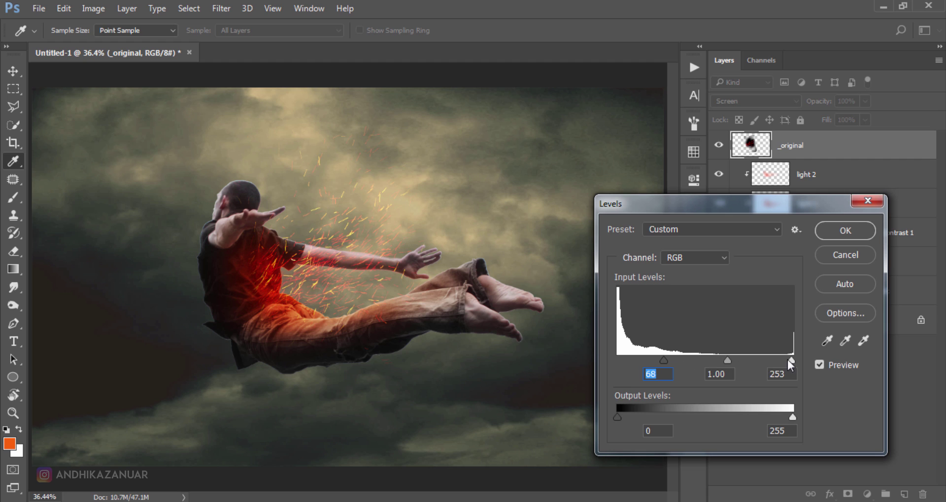
{"action": "left_click_drag", "start_coordinate": [776, 361], "coordinate": [764, 362]}
{"action": "left_click", "coordinate": [855, 238]}
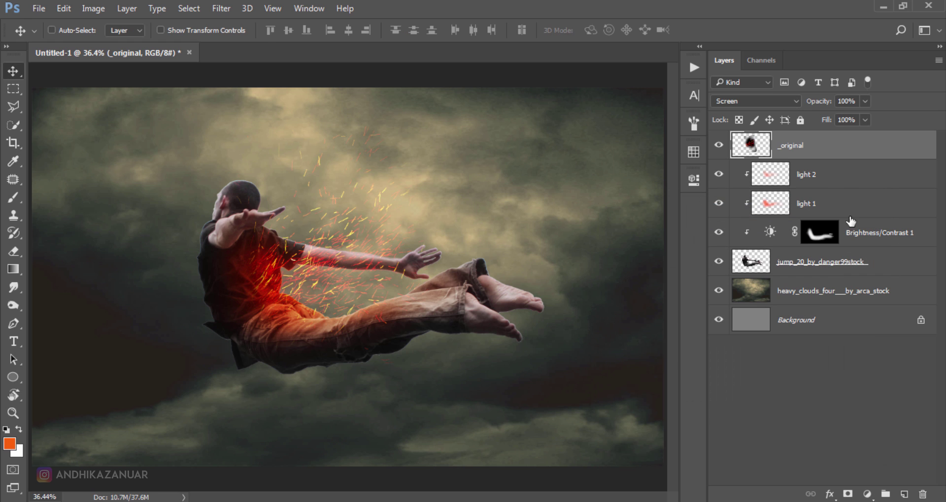
Step: Shift the glow layer's hue by +10 with Hue/Saturation for more golden sparks
{"action": "key", "text": "ctrl+u"}
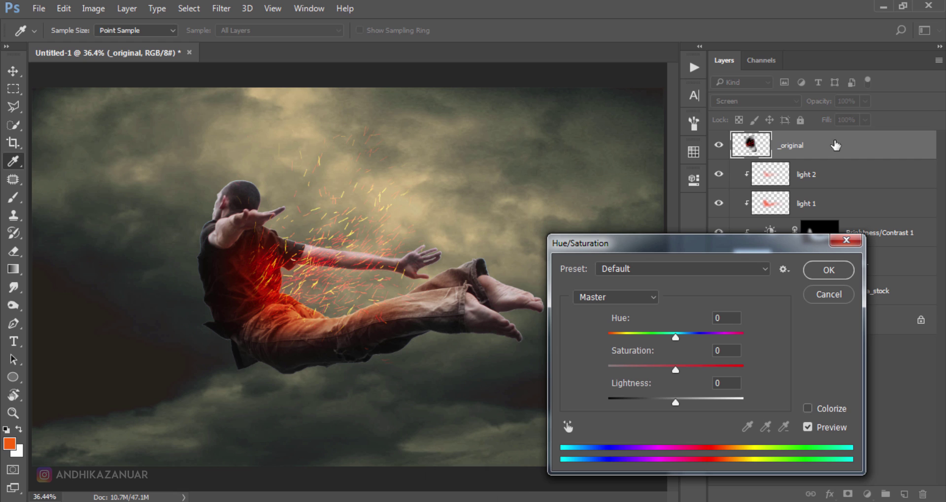
{"action": "left_click_drag", "start_coordinate": [674, 334], "coordinate": [682, 339]}
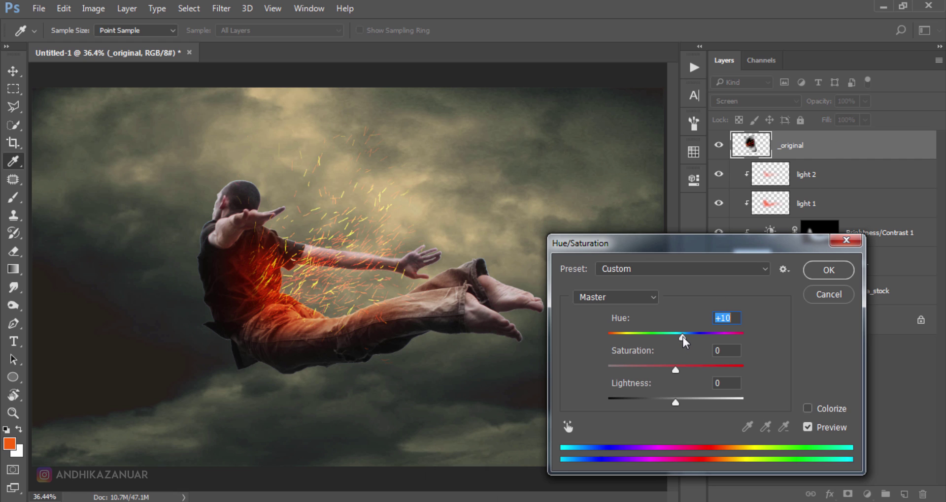
{"action": "left_click", "coordinate": [818, 272]}
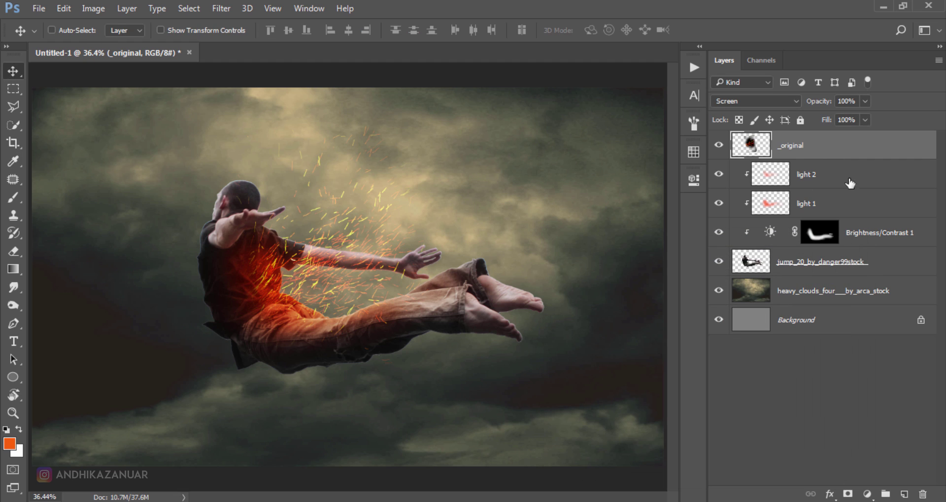
Step: Add a new empty layer and set up a 100% opacity brush enlarged to 1300 px
{"action": "left_click", "coordinate": [904, 495]}
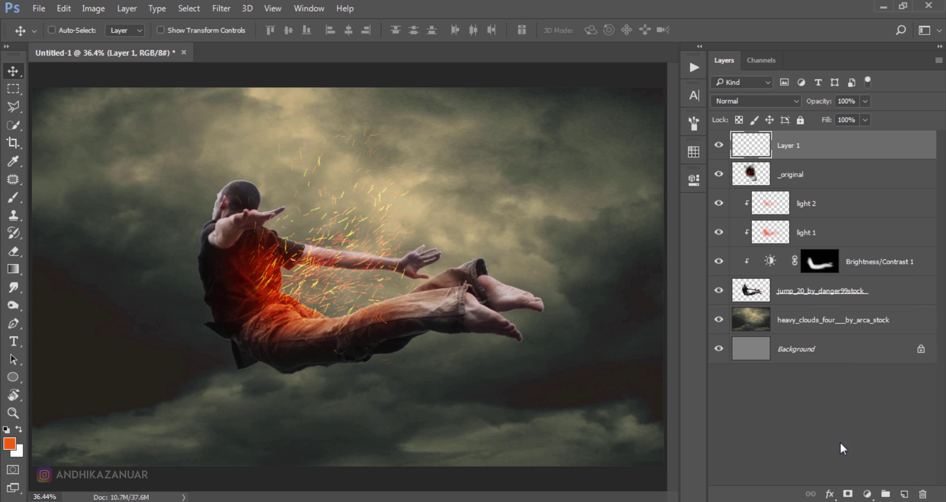
{"action": "left_click", "coordinate": [13, 200]}
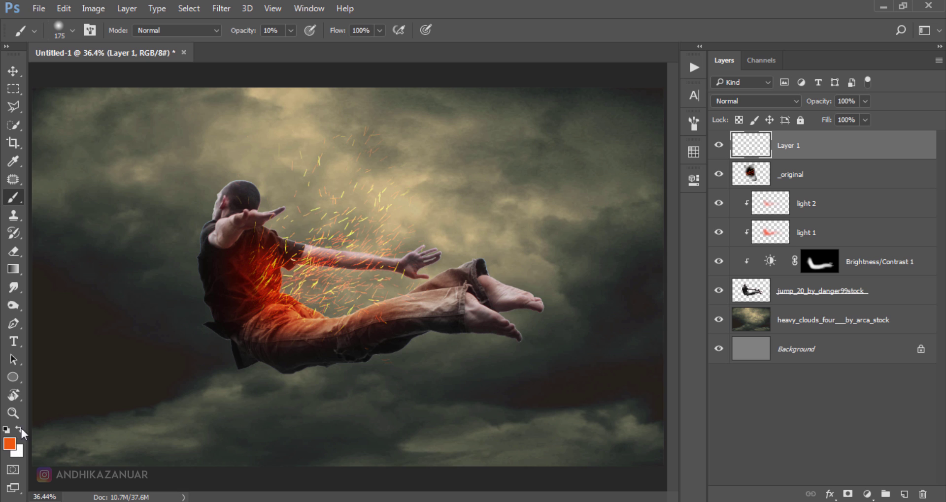
{"action": "left_click", "coordinate": [291, 30]}
{"action": "left_click_drag", "start_coordinate": [295, 47], "coordinate": [374, 42]}
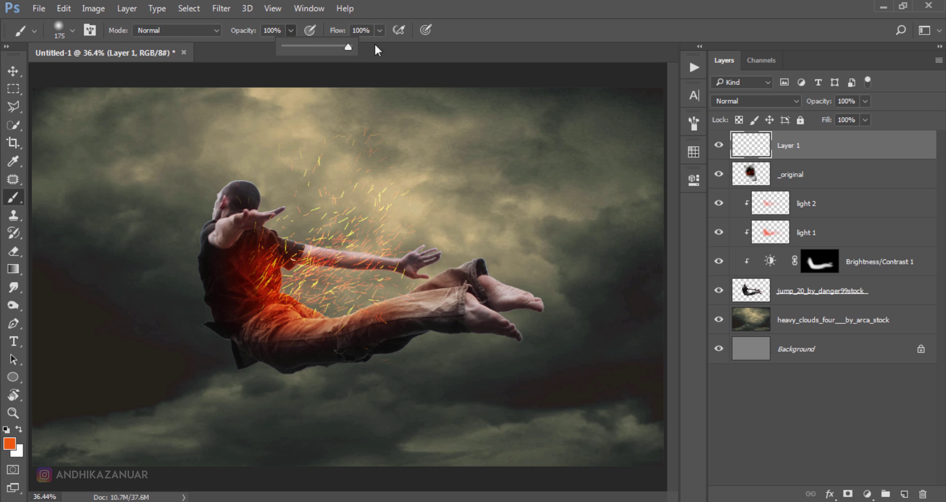
{"action": "left_click", "coordinate": [57, 28]}
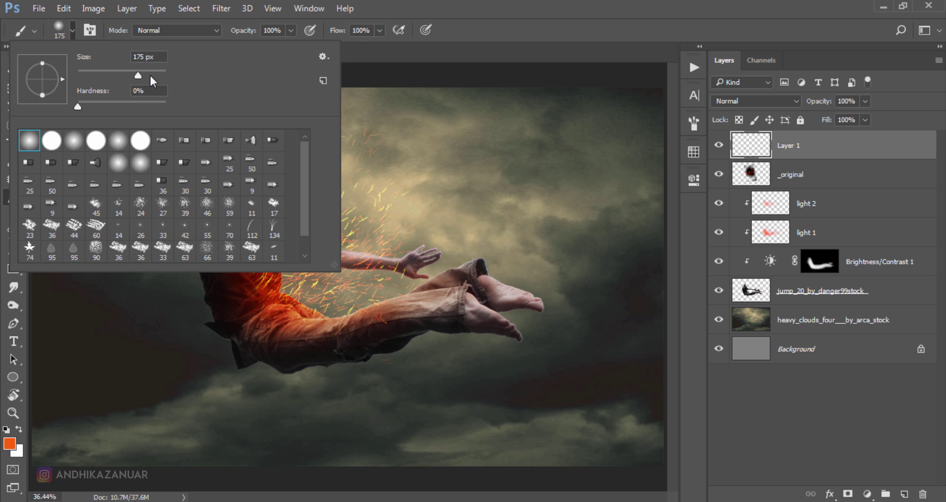
{"action": "left_click_drag", "start_coordinate": [149, 73], "coordinate": [155, 73]}
{"action": "key", "text": "Return"}
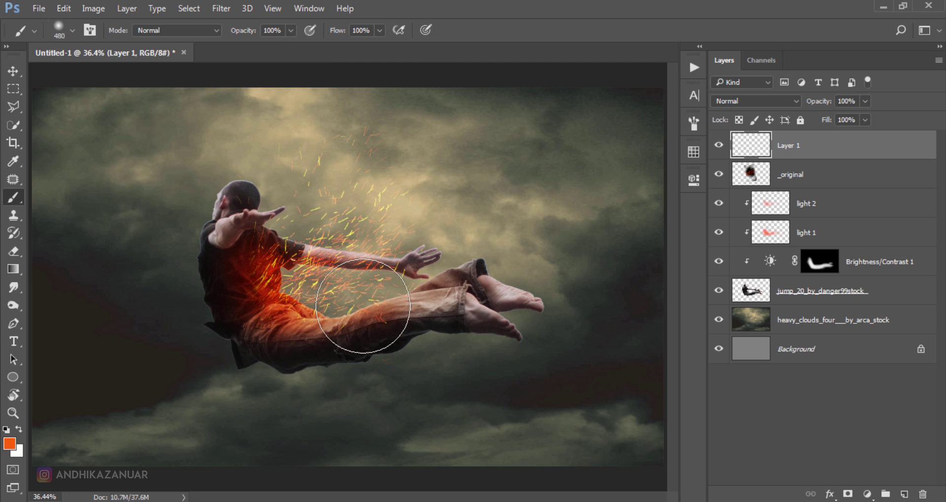
{"action": "key", "text": "bracketright"}
{"action": "key", "text": "bracketright"}
{"action": "key", "text": "bracketright"}
{"action": "key", "text": "bracketright"}
{"action": "key", "text": "bracketright"}
{"action": "key", "text": "bracketright"}
{"action": "key", "text": "bracketright"}
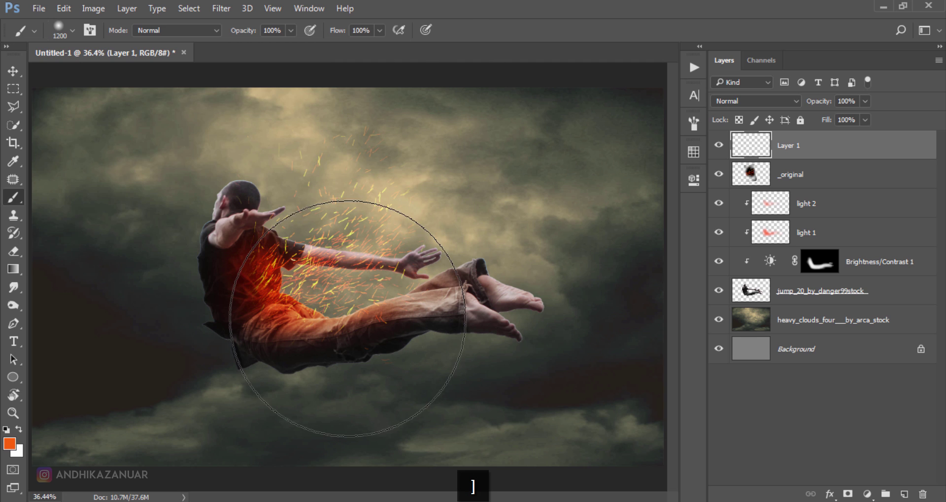
{"action": "key", "text": "bracketright"}
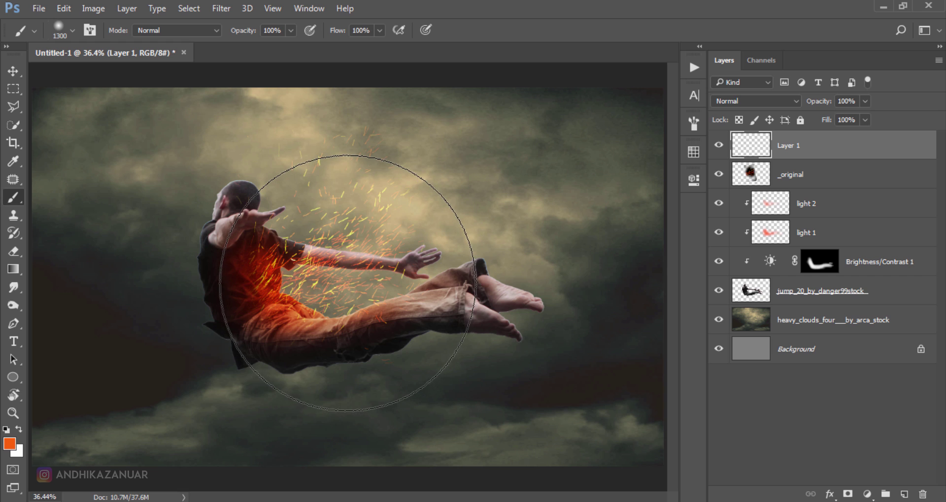
Step: Paint one orange glow over the man, blend it as Soft Light and nudge it upward
{"action": "left_click", "coordinate": [348, 283]}
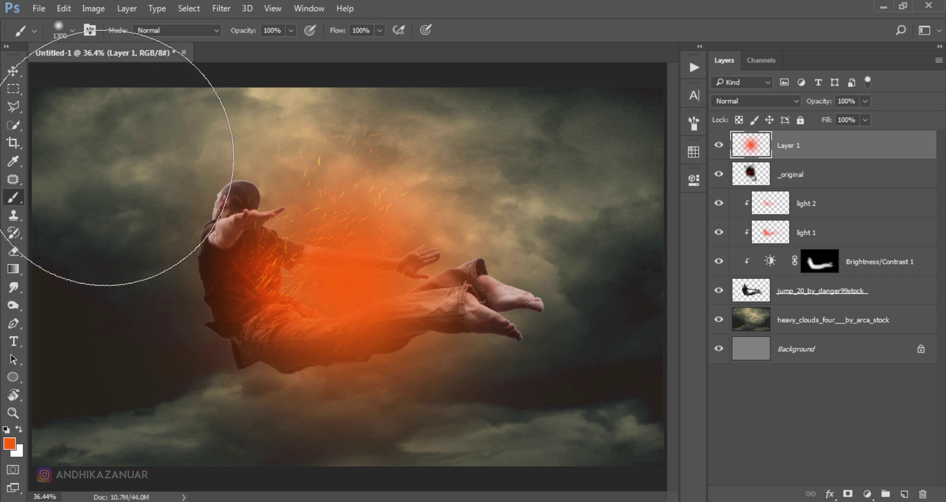
{"action": "left_click", "coordinate": [14, 71]}
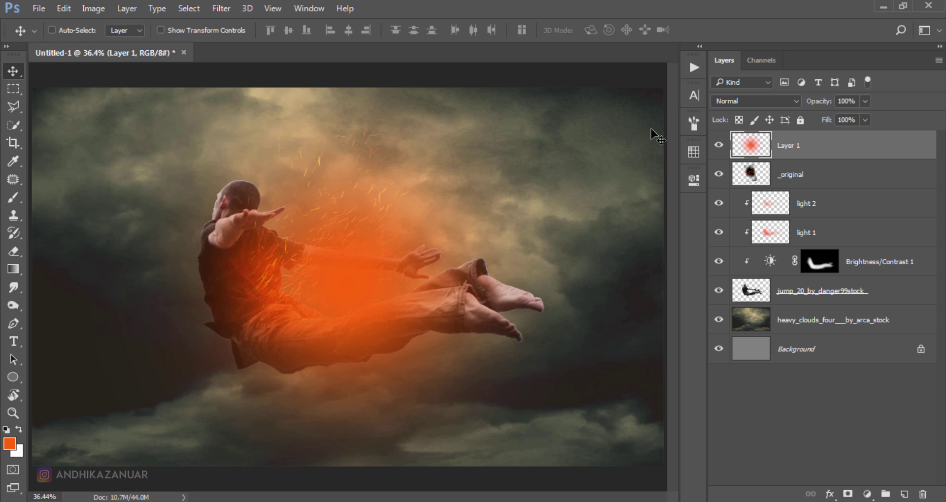
{"action": "left_click", "coordinate": [727, 101]}
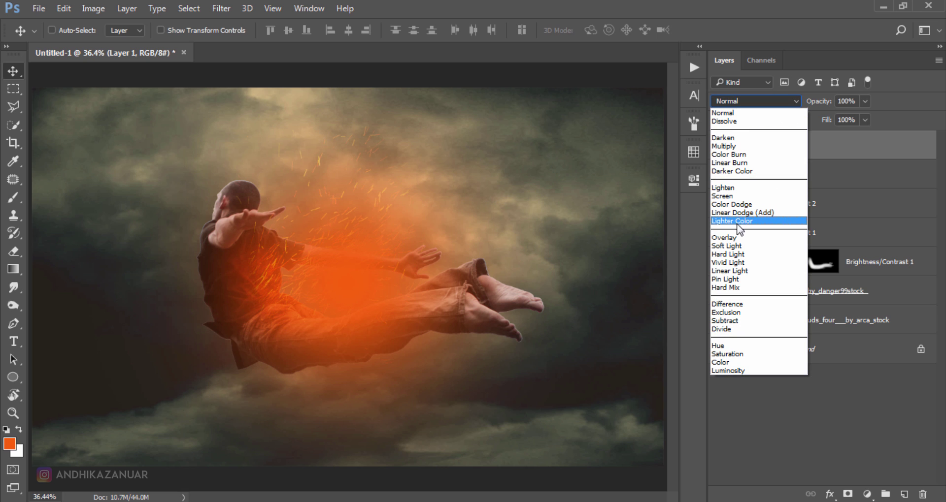
{"action": "left_click", "coordinate": [725, 246]}
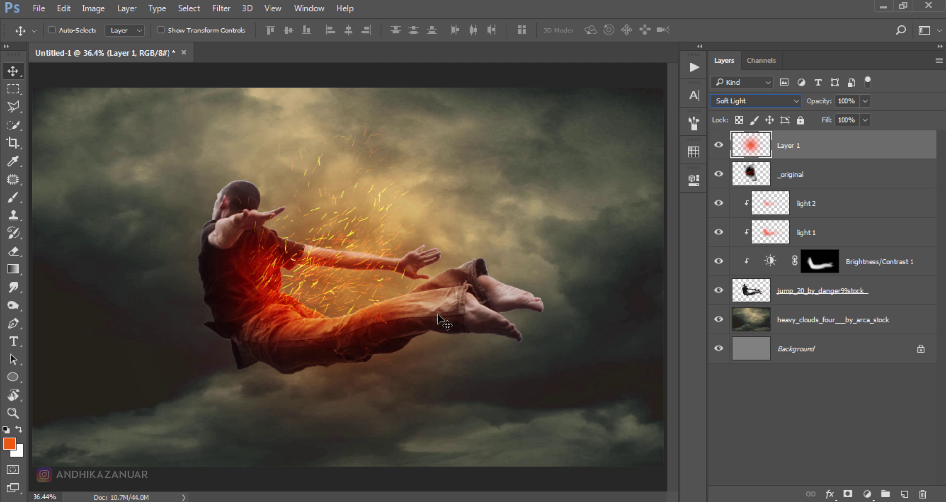
{"action": "mouse_move", "coordinate": [339, 318]}
{"action": "left_mouse_down"}
{"action": "mouse_move", "coordinate": [334, 252]}
{"action": "mouse_move", "coordinate": [393, 227]}
{"action": "left_mouse_up"}
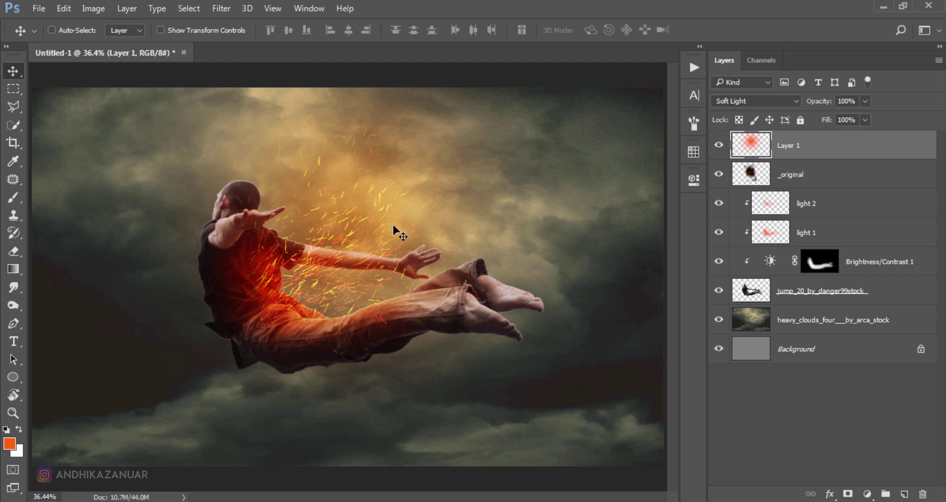
{"action": "left_click", "coordinate": [864, 100]}
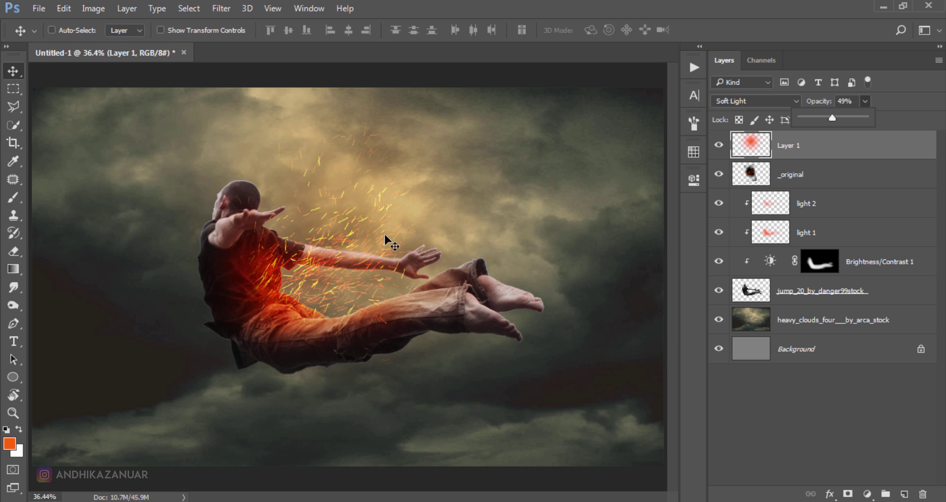
Step: Set Layer 1 to 49% opacity, then add a Deep Yellow Photo Filter adjustment layer
{"action": "left_click", "coordinate": [860, 153]}
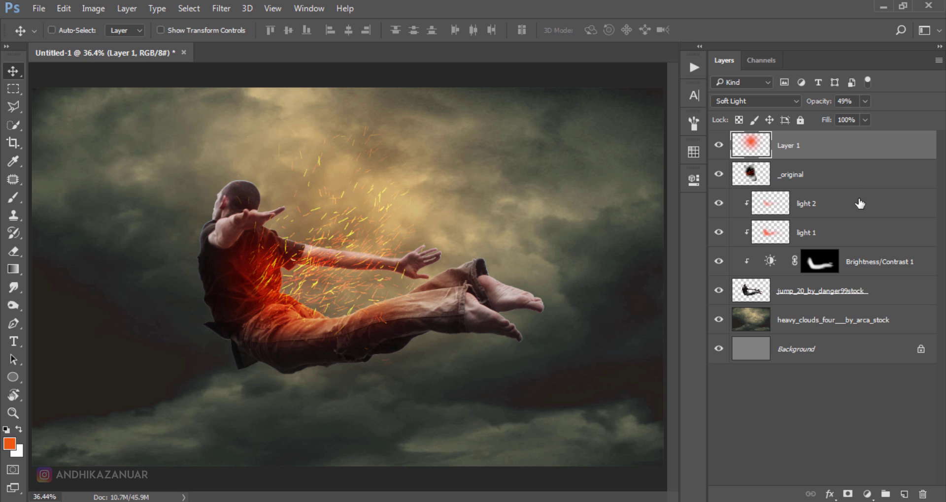
{"action": "left_click", "coordinate": [867, 495]}
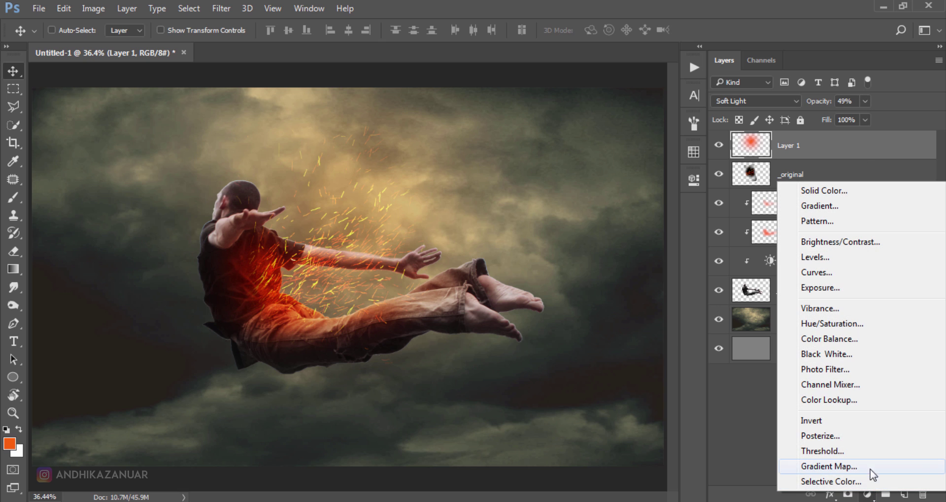
{"action": "left_click", "coordinate": [865, 371]}
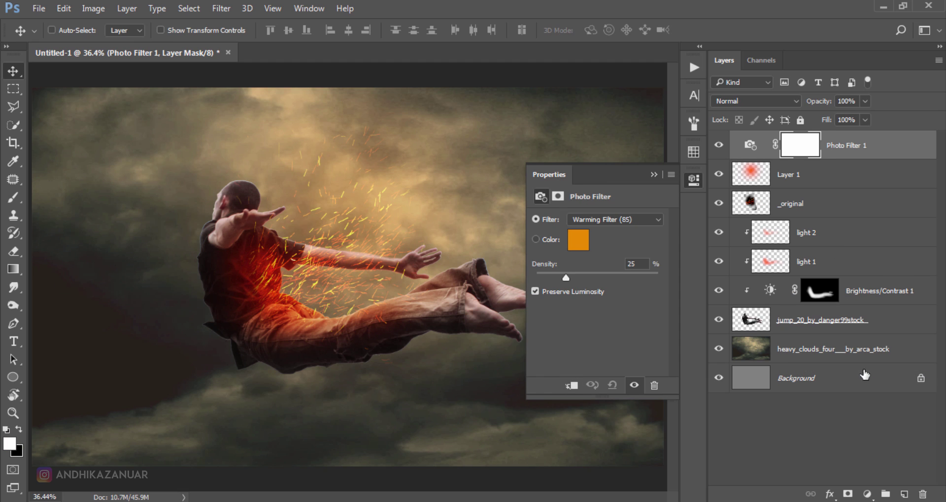
{"action": "left_click", "coordinate": [610, 221]}
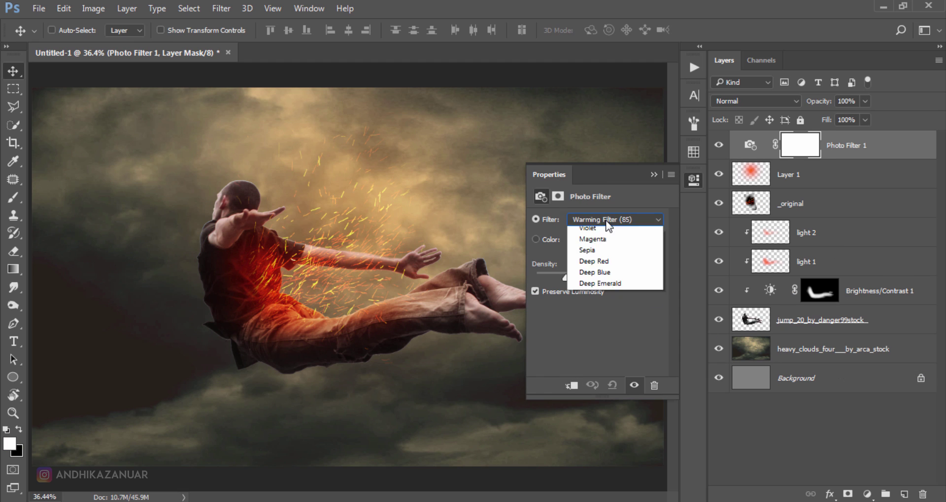
{"action": "left_click", "coordinate": [610, 436]}
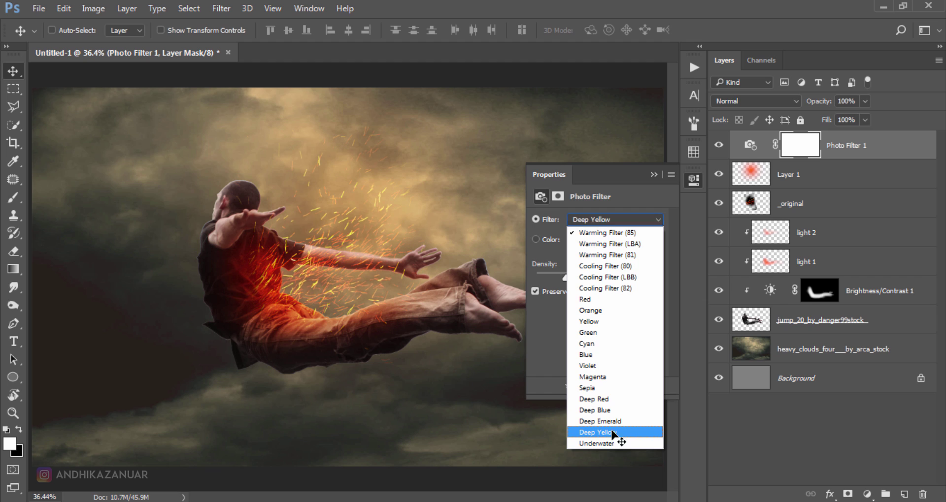
{"action": "left_click", "coordinate": [693, 180]}
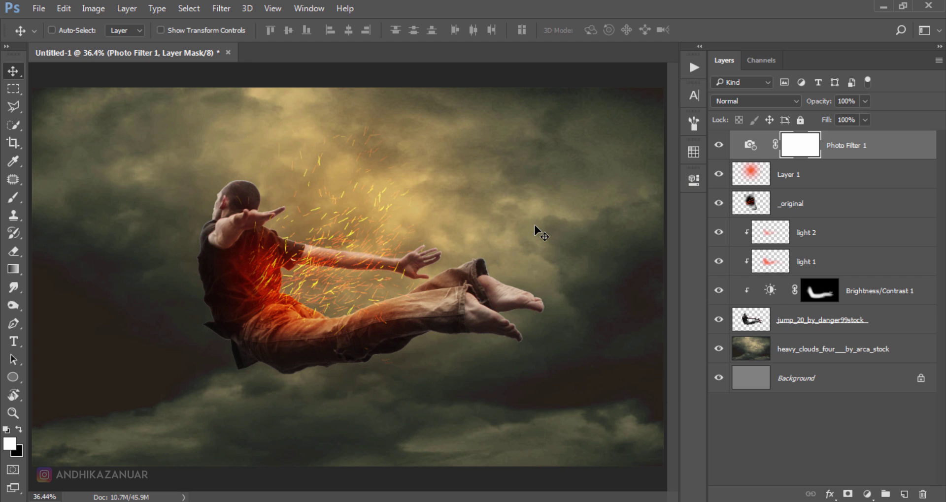